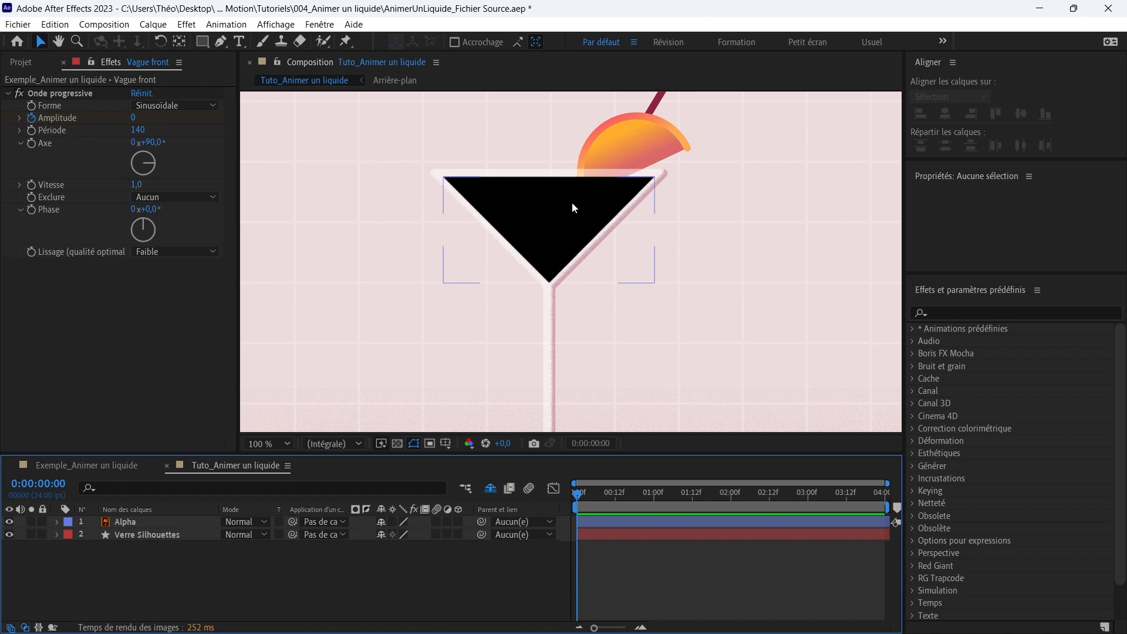
Hide the Alpha layer and draw a wide pink rectangle shape across the glass stem, just below the bowl.
click(8, 521)
key(comma)
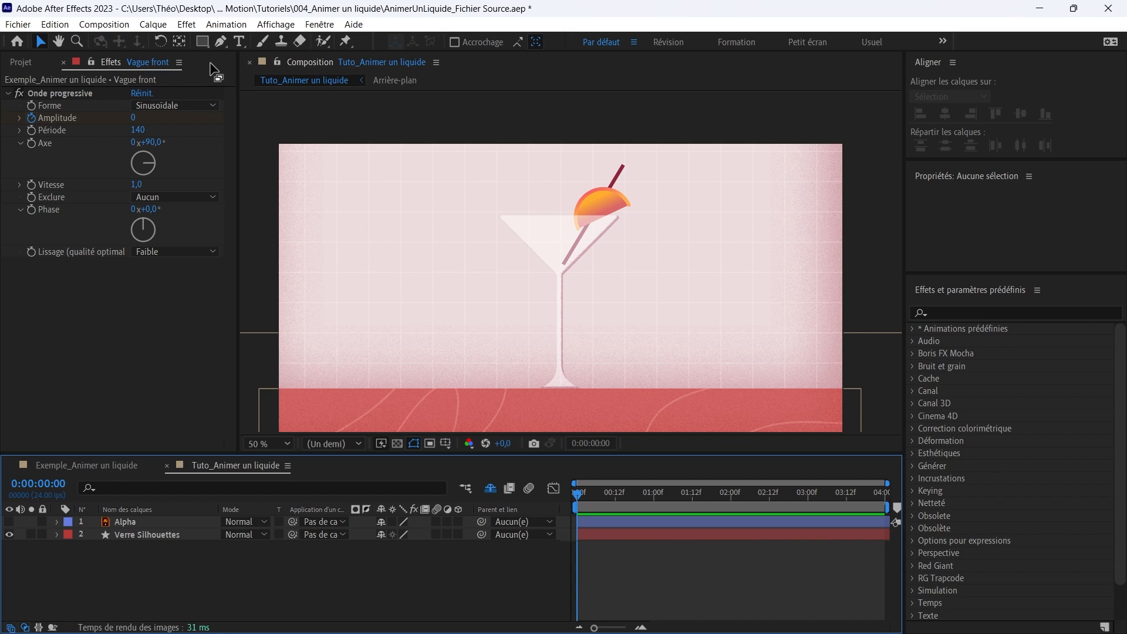
drag(203, 41, 232, 48)
drag(444, 272, 678, 338)
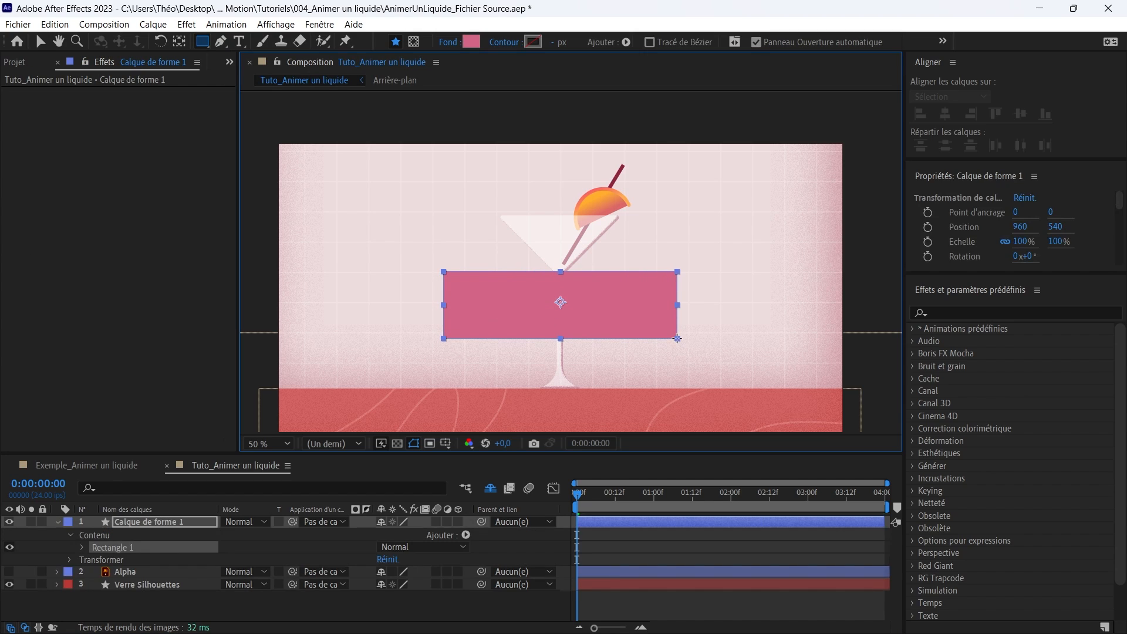
key(v)
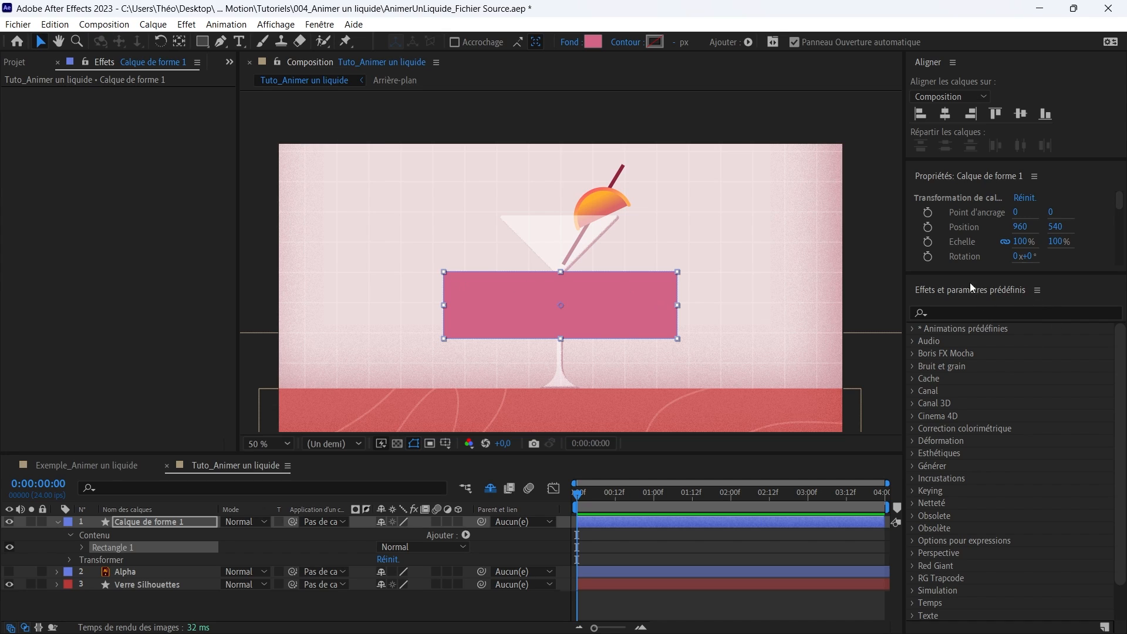
Find the Onde progressive effect and apply it to the new rectangle shape layer.
click(974, 311)
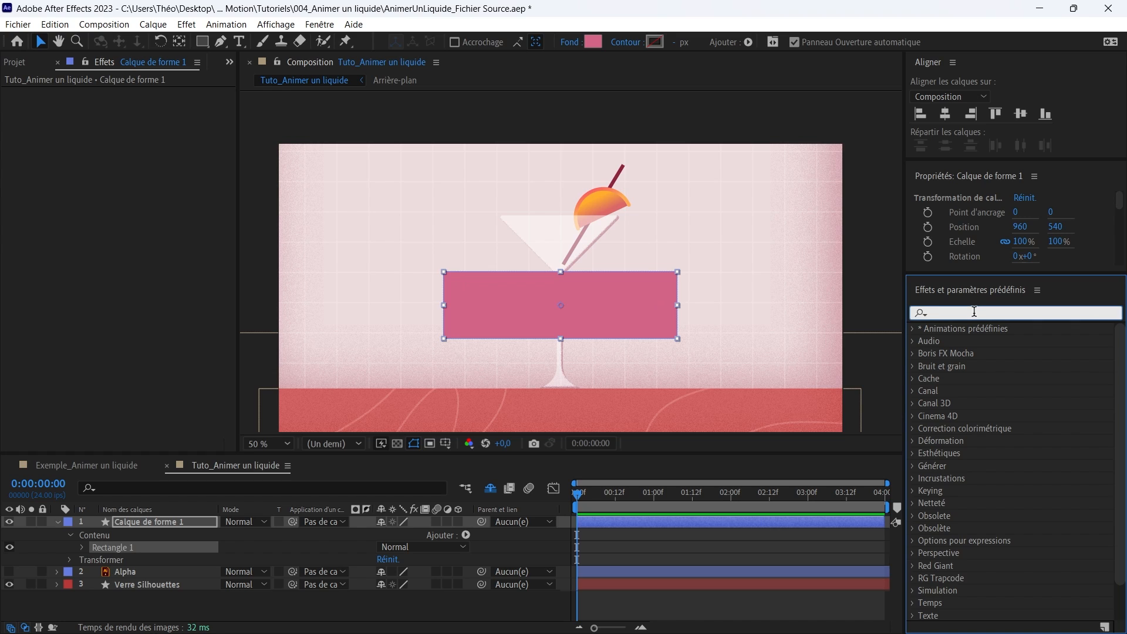
text(O)
key(Caps_Lock)
text(nde pro)
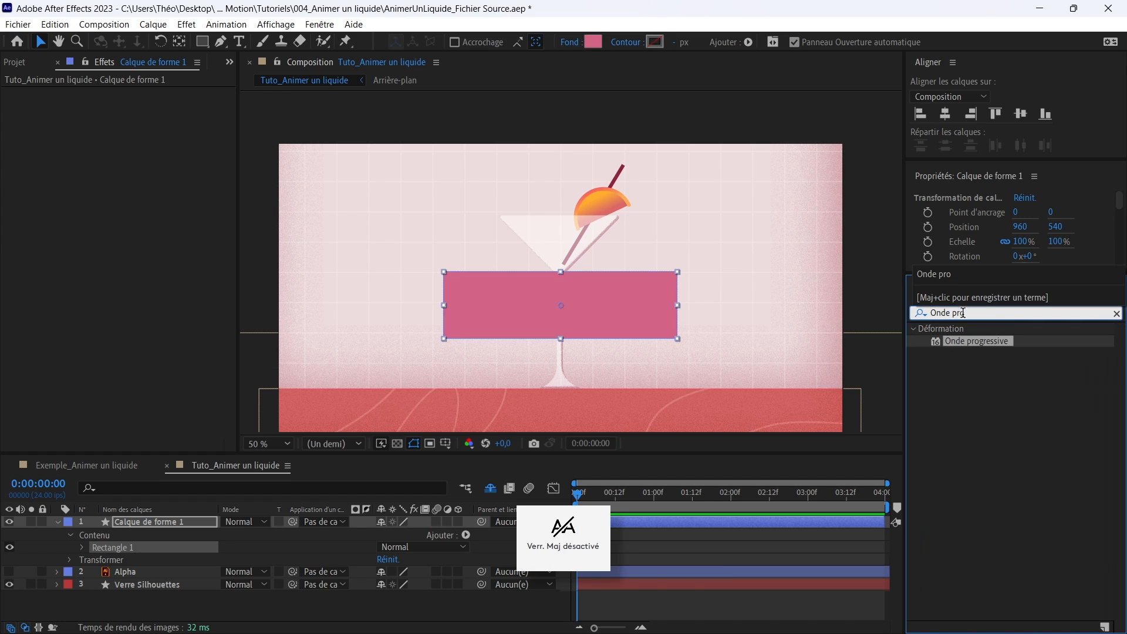
mouse_move(961, 346)
mouse_down()
mouse_move(927, 389)
mouse_move(296, 452)
mouse_move(149, 526)
mouse_up()
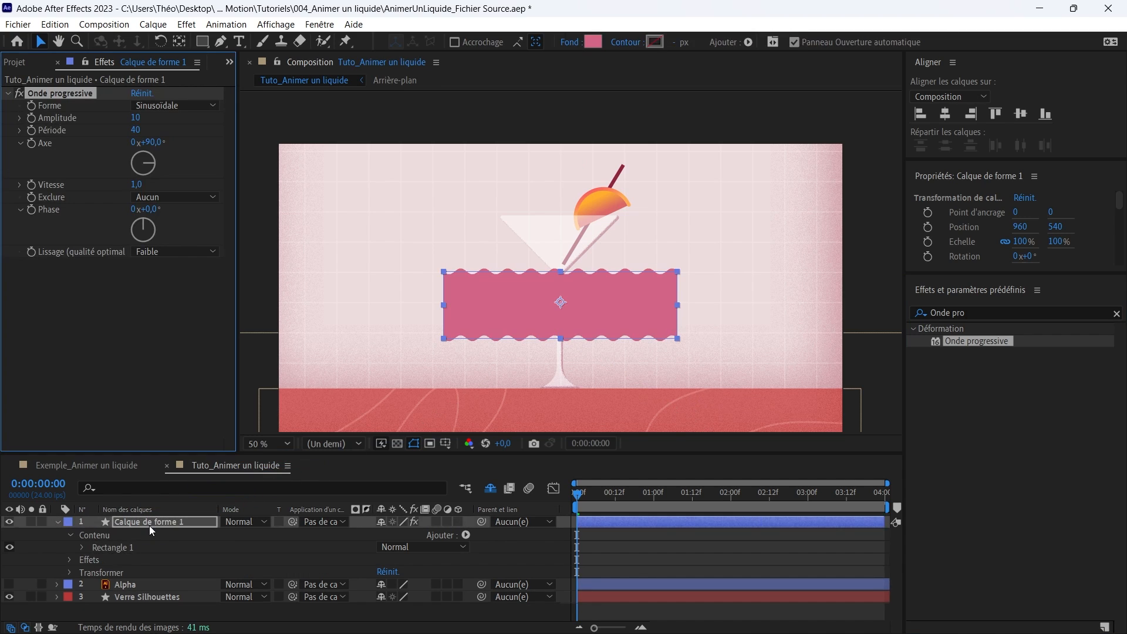
Rename the rectangle shape layer as Vague 1.
click(149, 527)
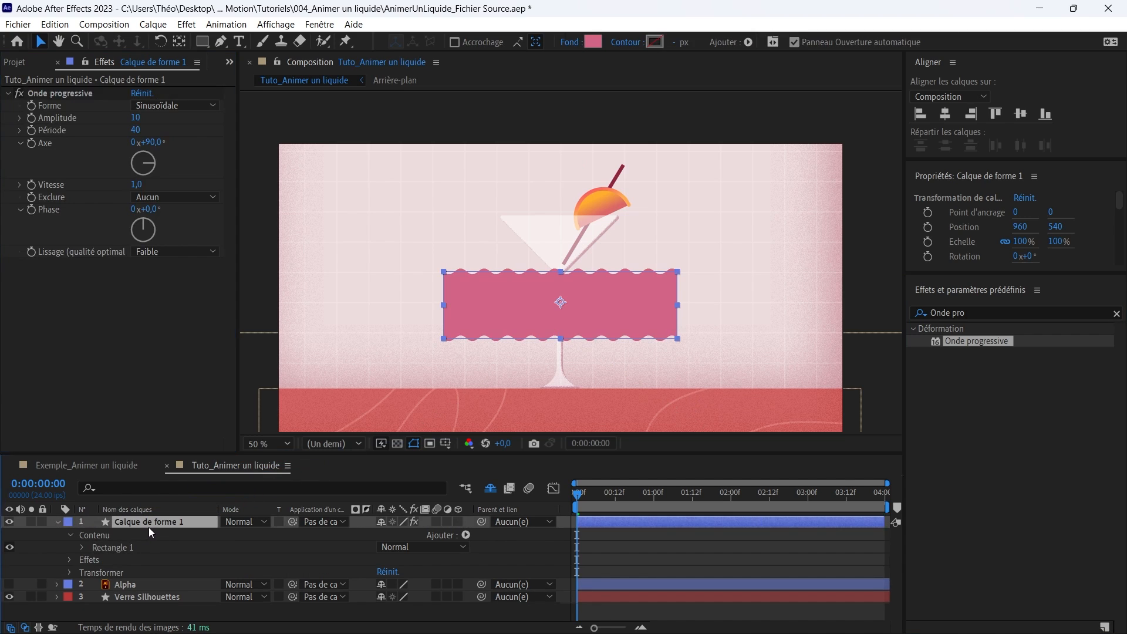
key(Return)
key(Caps_Lock)
text(V)
key(Caps_Lock)
text(a)
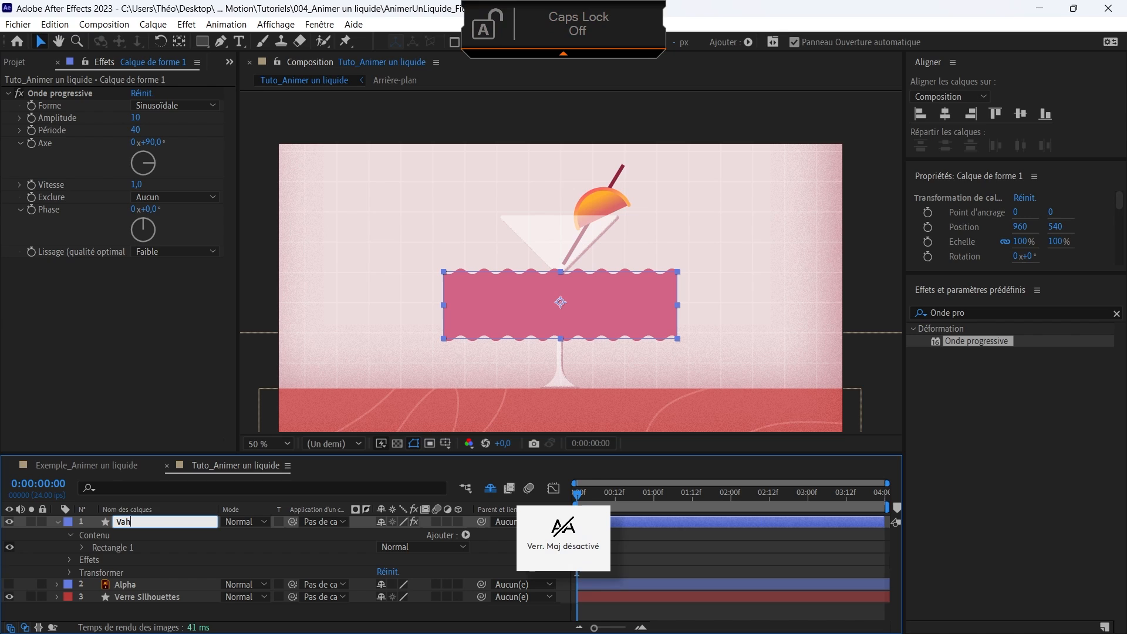
text(gue 1)
key(Return)
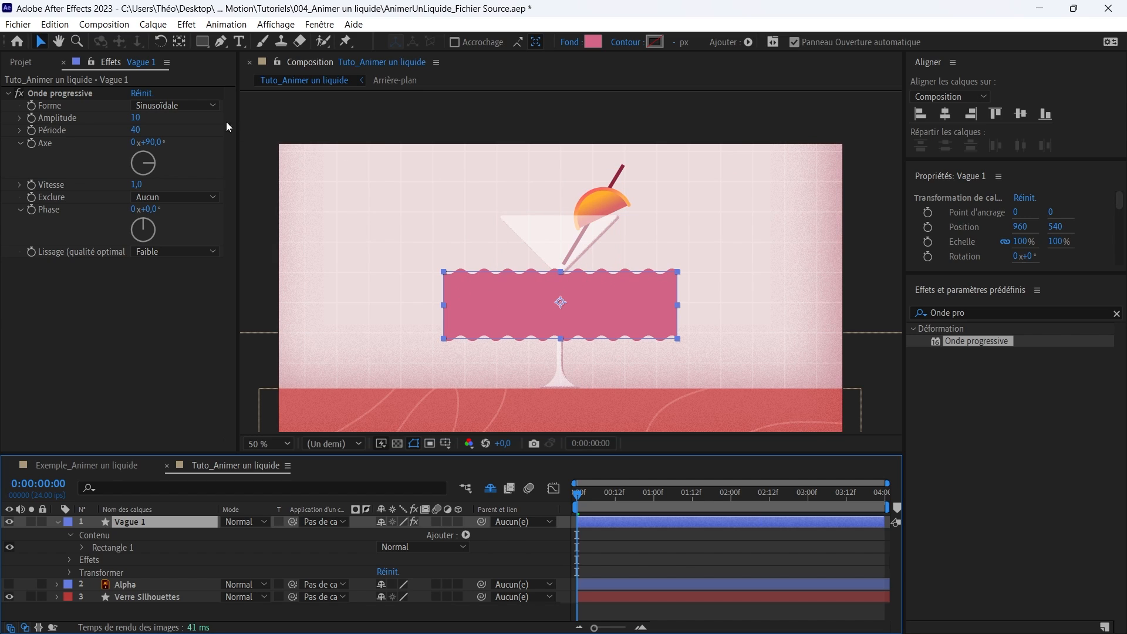
Set the Onde progressive effect on Vague 1 to Amplitude 20 and Période 140.
click(79, 93)
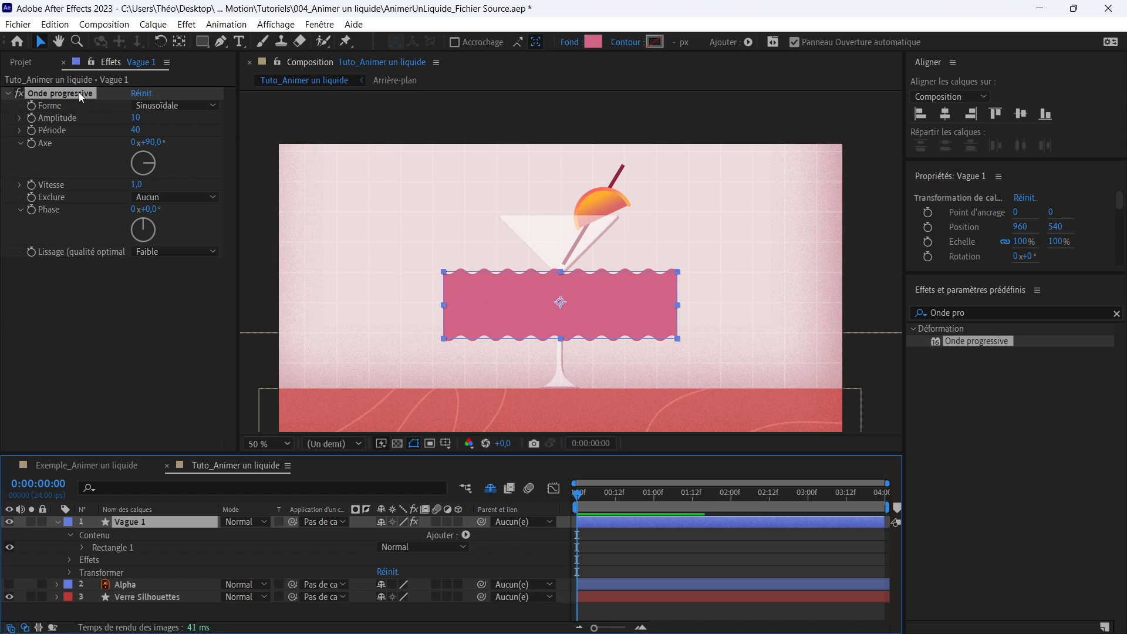
click(136, 118)
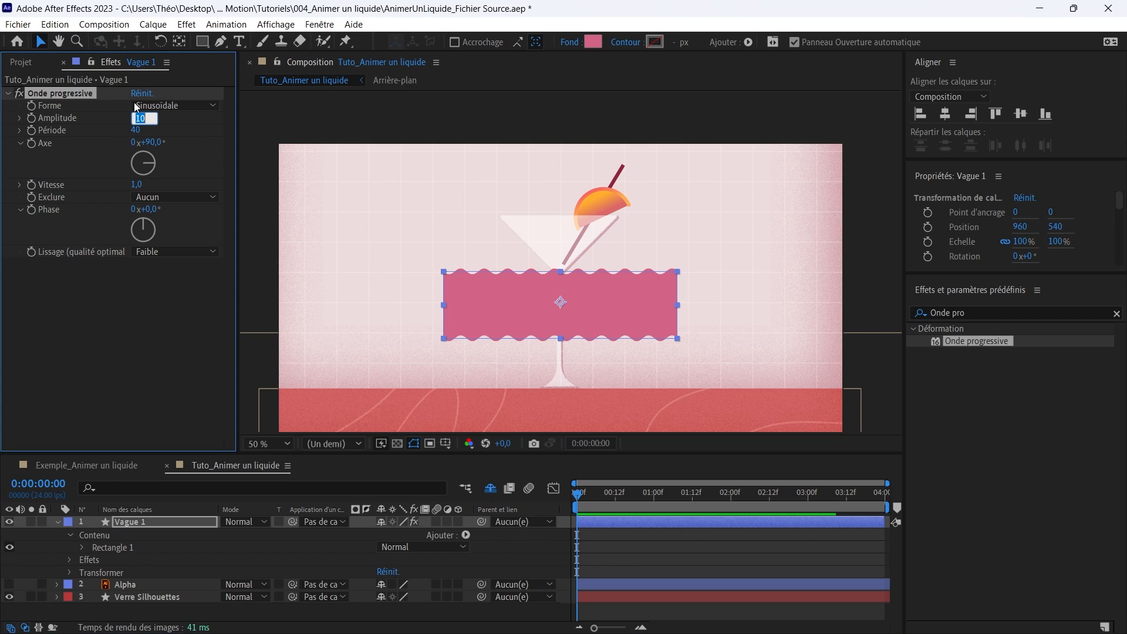
text(20)
key(Return)
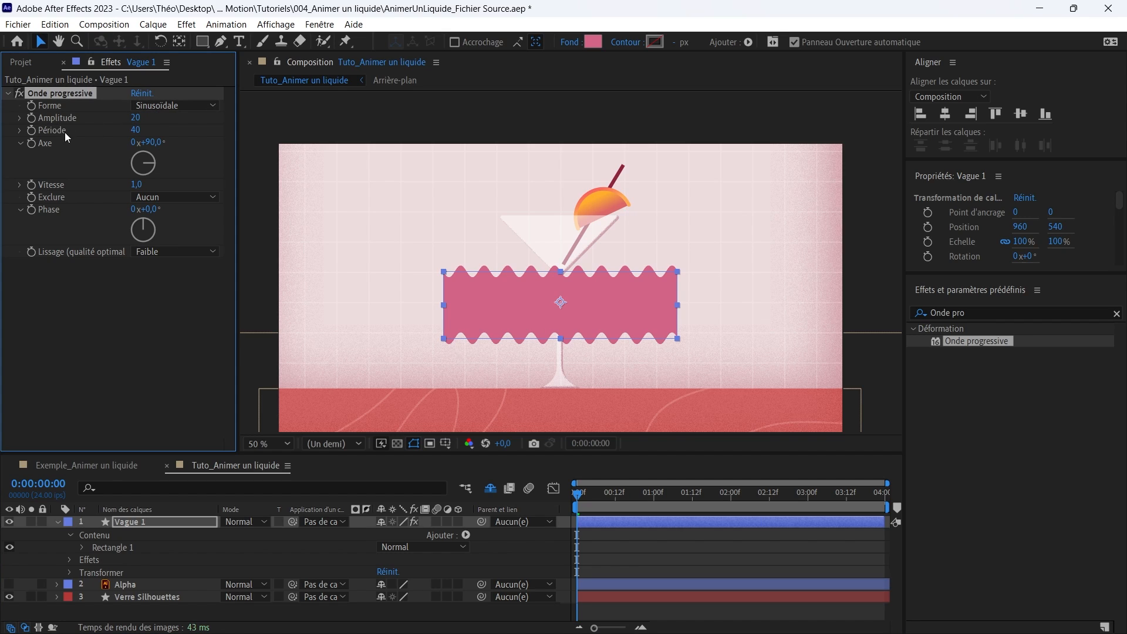
click(137, 129)
text(140)
key(Return)
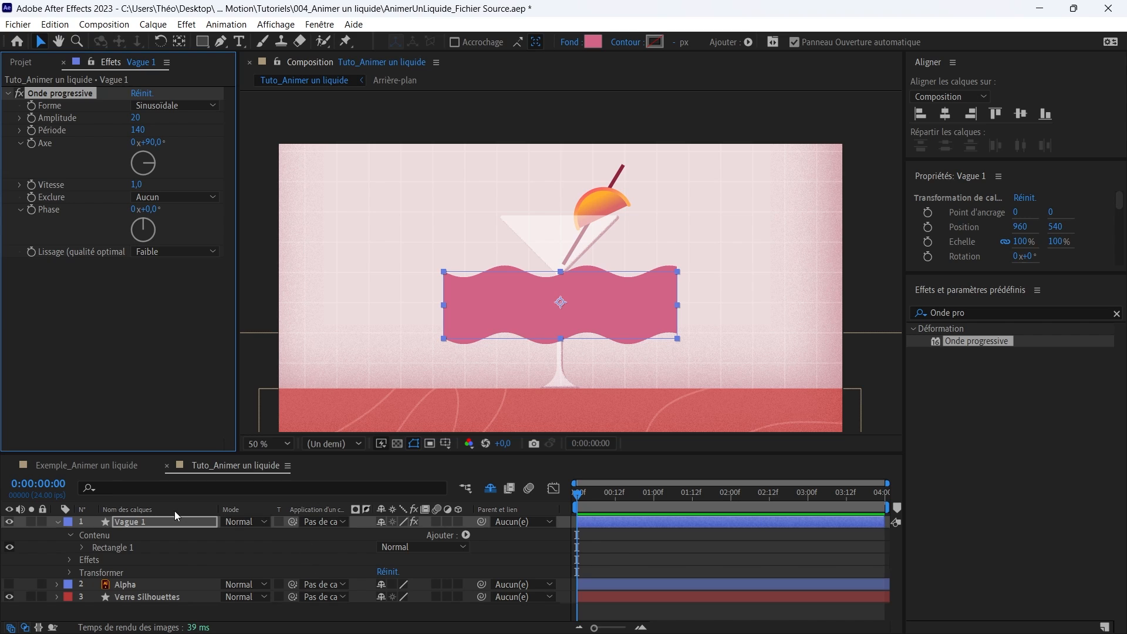
Assign the Alpha layer as the track matte of the Vague 1 layer.
click(139, 517)
click(329, 522)
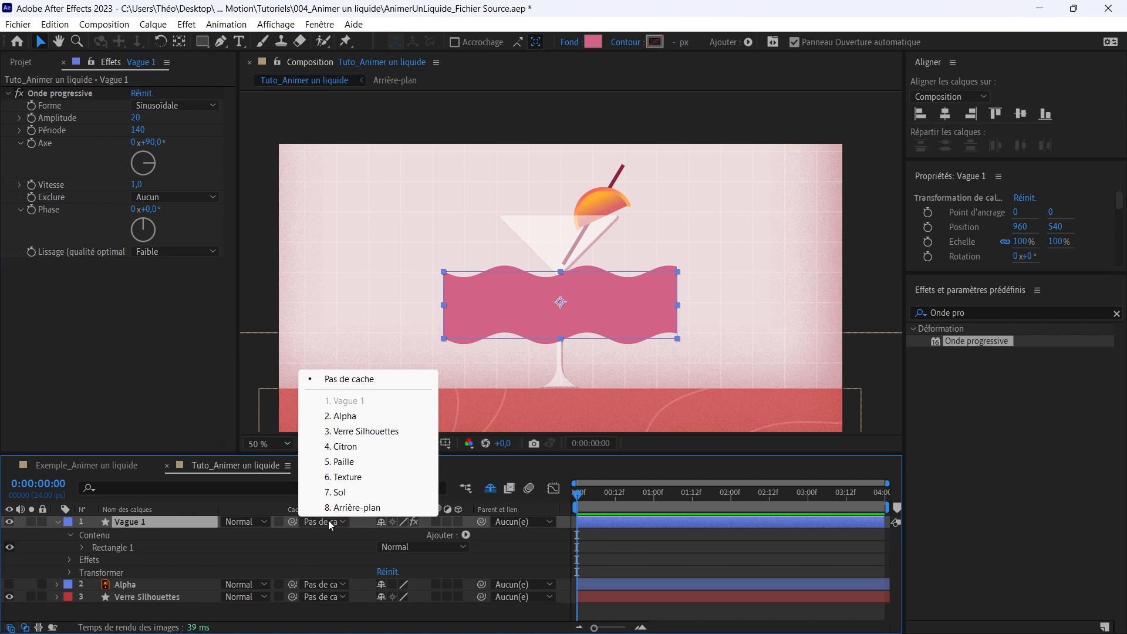
click(342, 416)
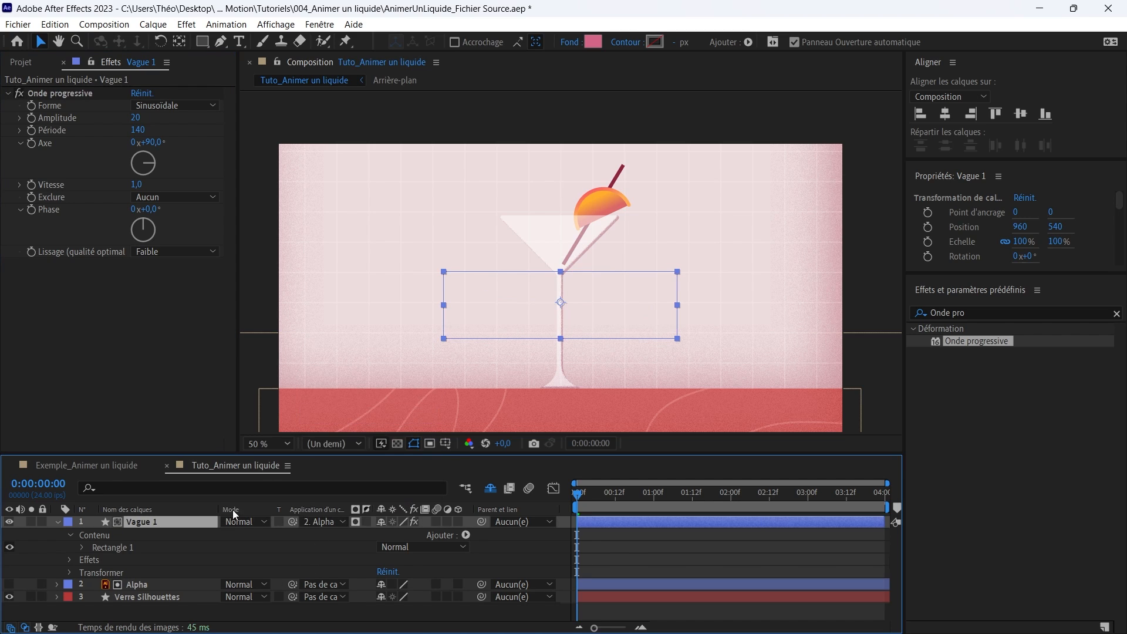
Briefly show the Alpha matte, and try moving Vague 1 up into the glass bowl to test the masking.
click(148, 585)
click(10, 585)
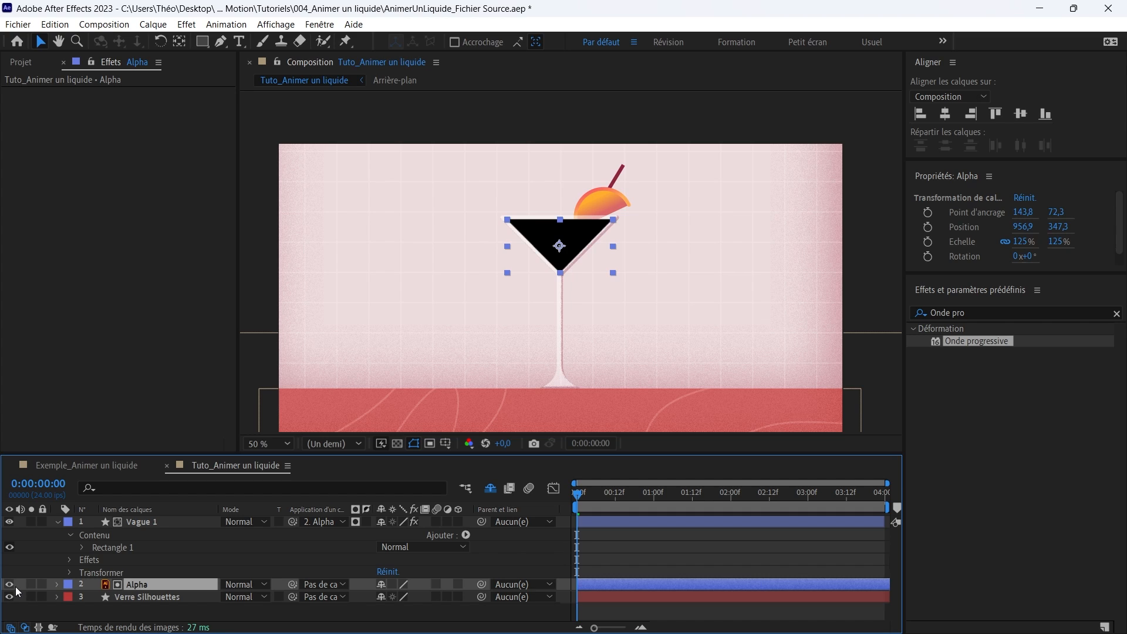
click(10, 585)
click(176, 522)
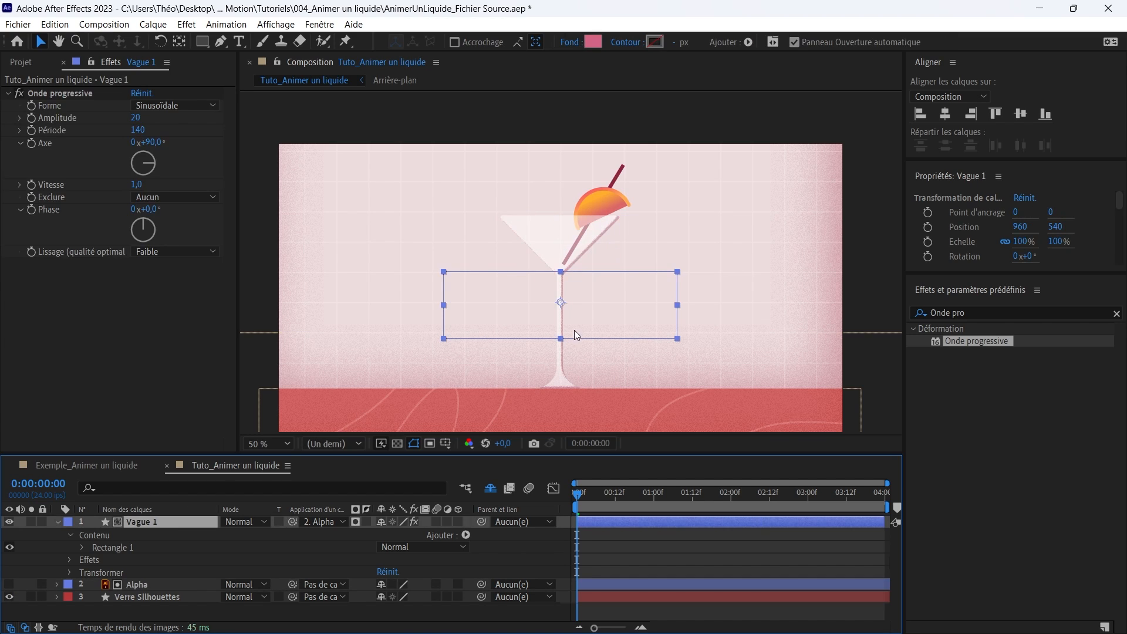
drag(601, 311, 593, 285)
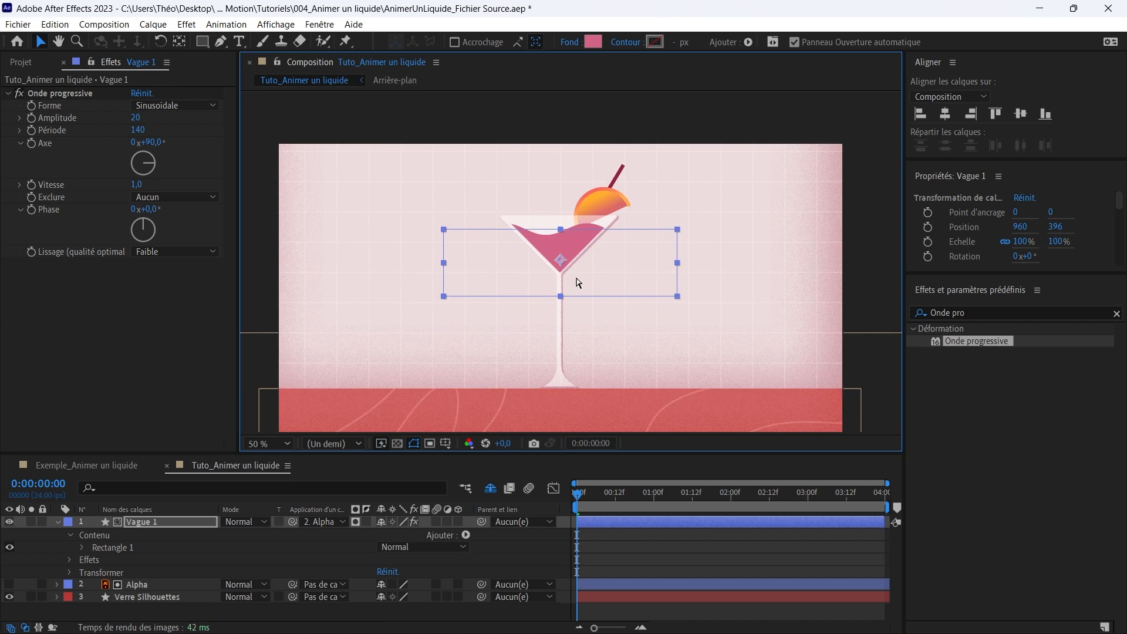
key(ctrl+z)
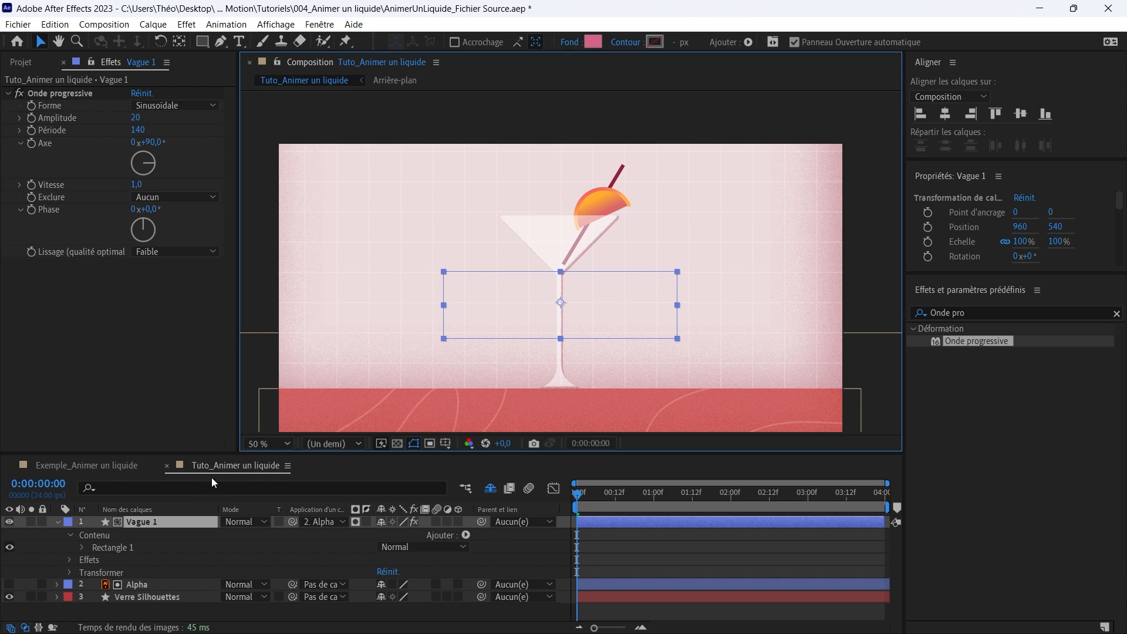
Animate Vague 1's Position from 960, 540 at 0:00 to 960, 384 at 0:00:02:12, raising it into the glass bowl.
click(191, 526)
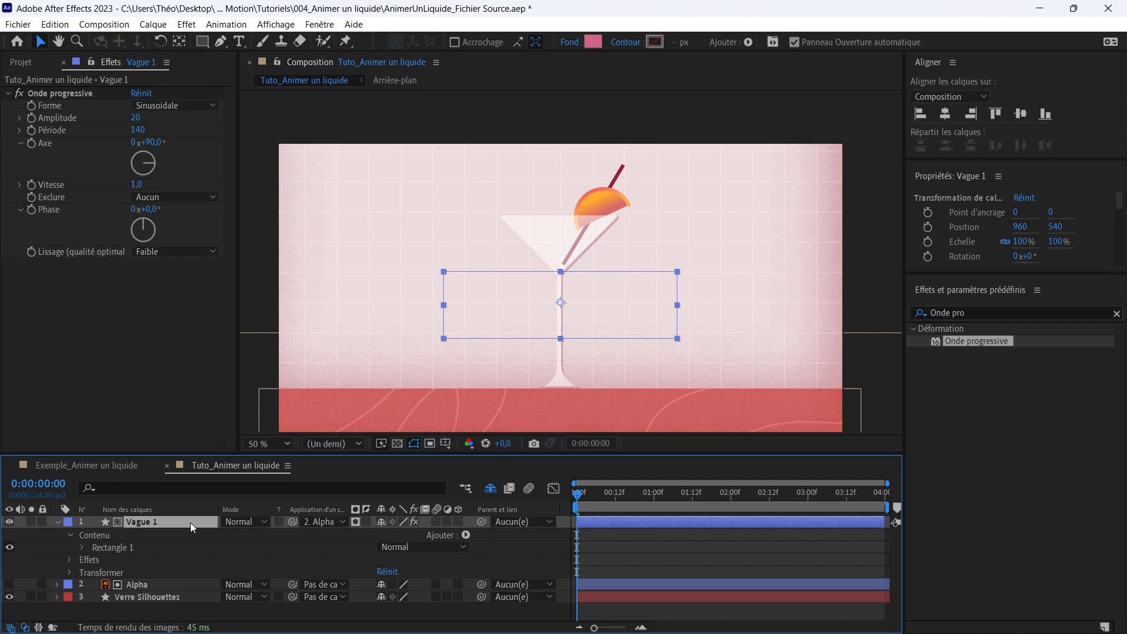
key(p)
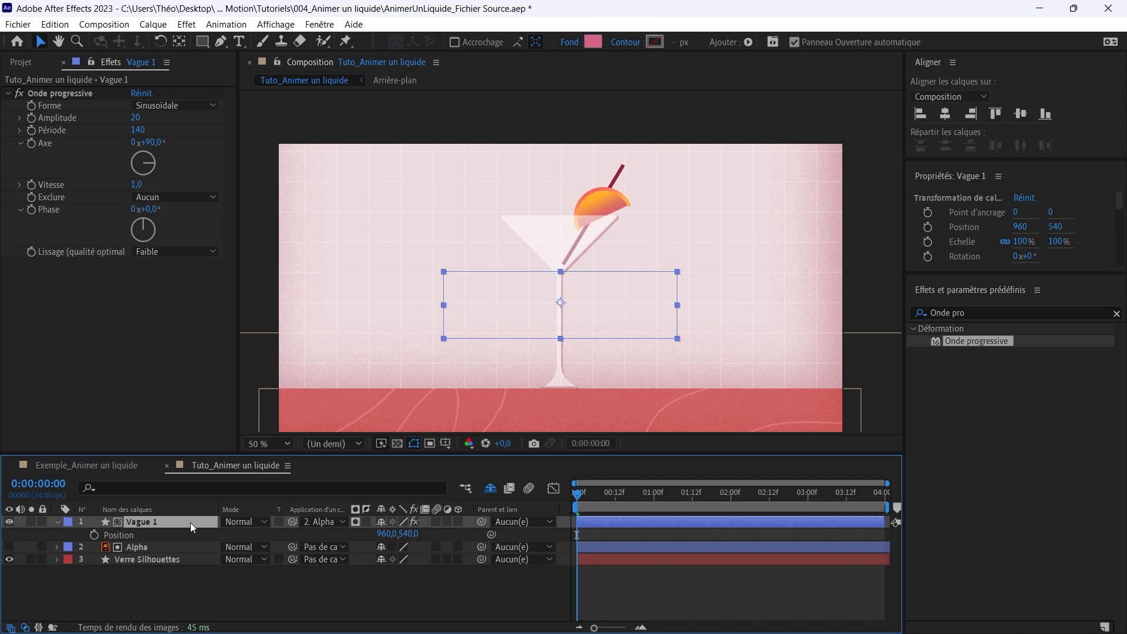
click(113, 533)
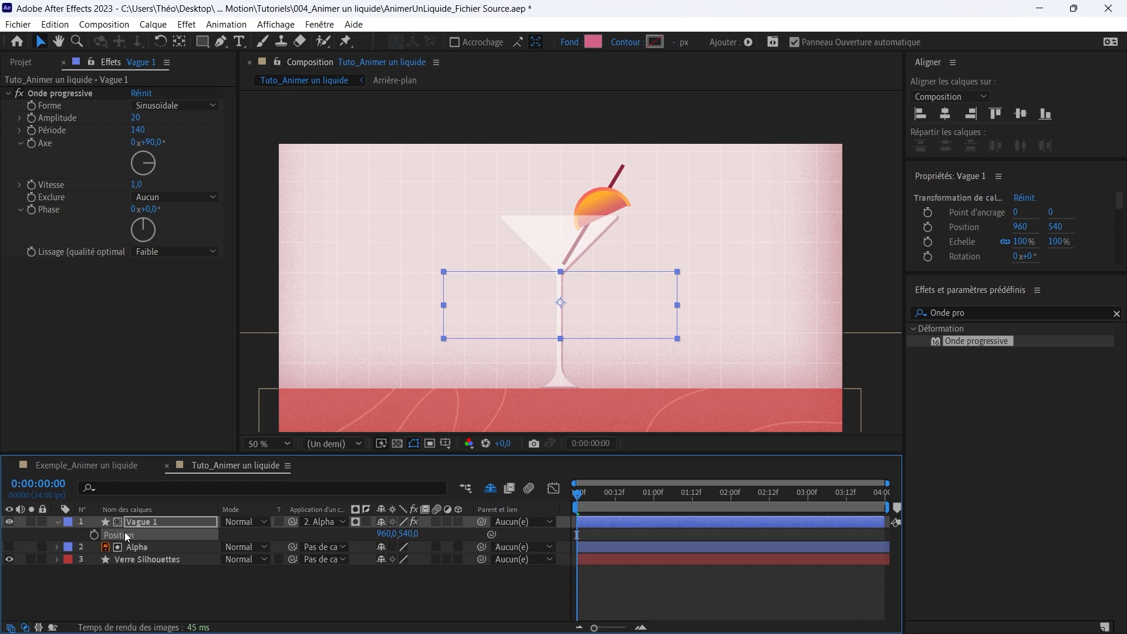
click(94, 535)
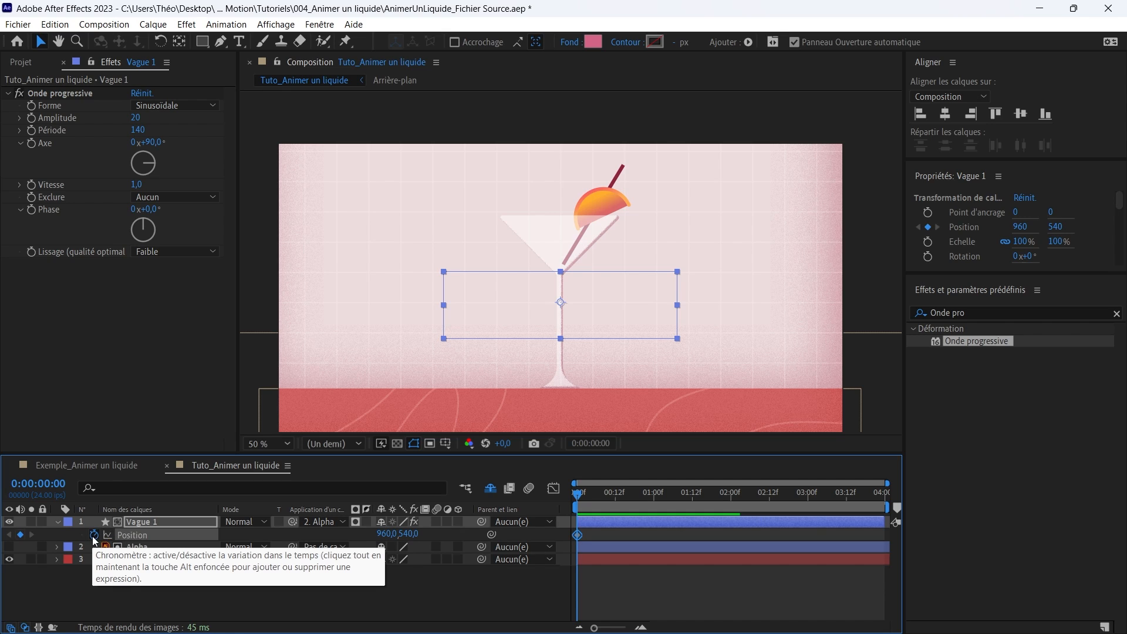
drag(714, 495, 769, 512)
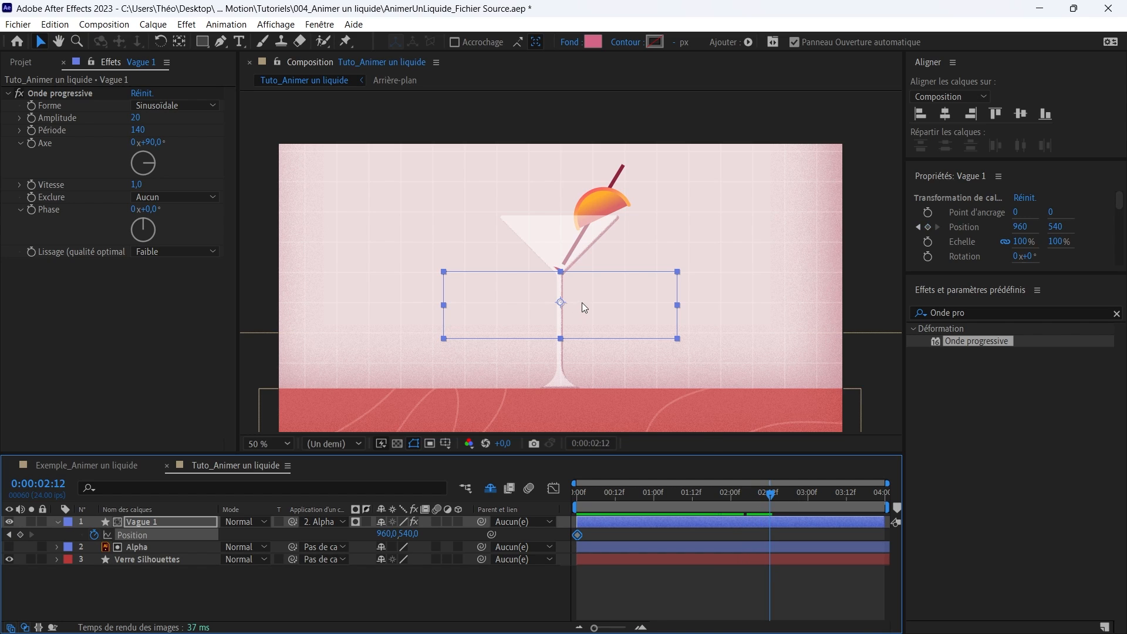
drag(583, 302, 573, 256)
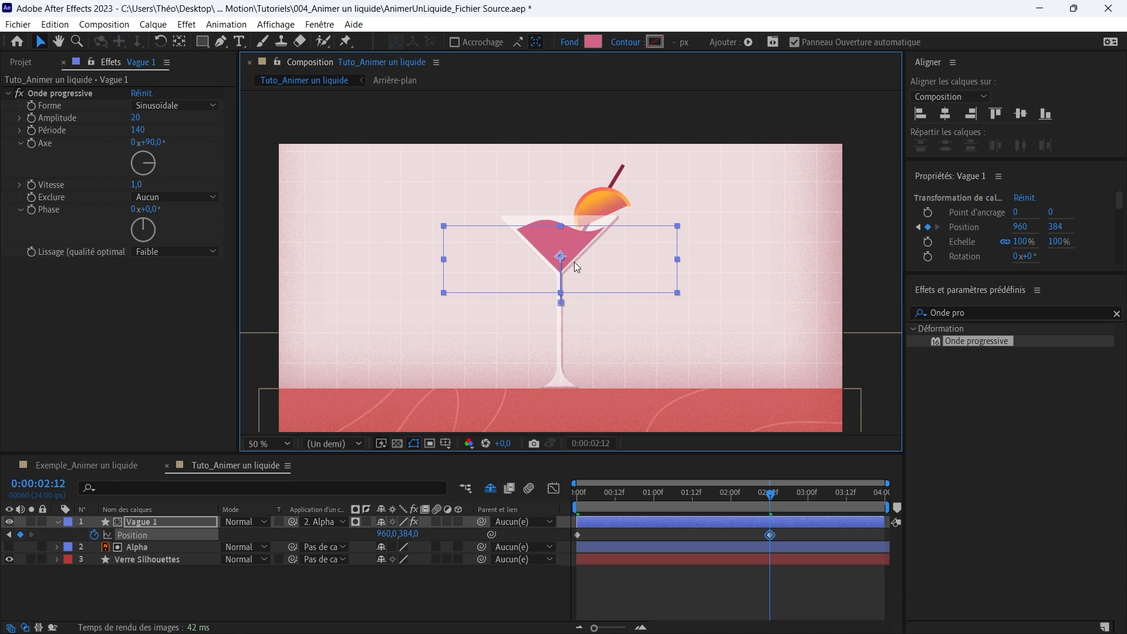
Preview the liquid filling the glass from the start of the composition.
drag(692, 496, 509, 509)
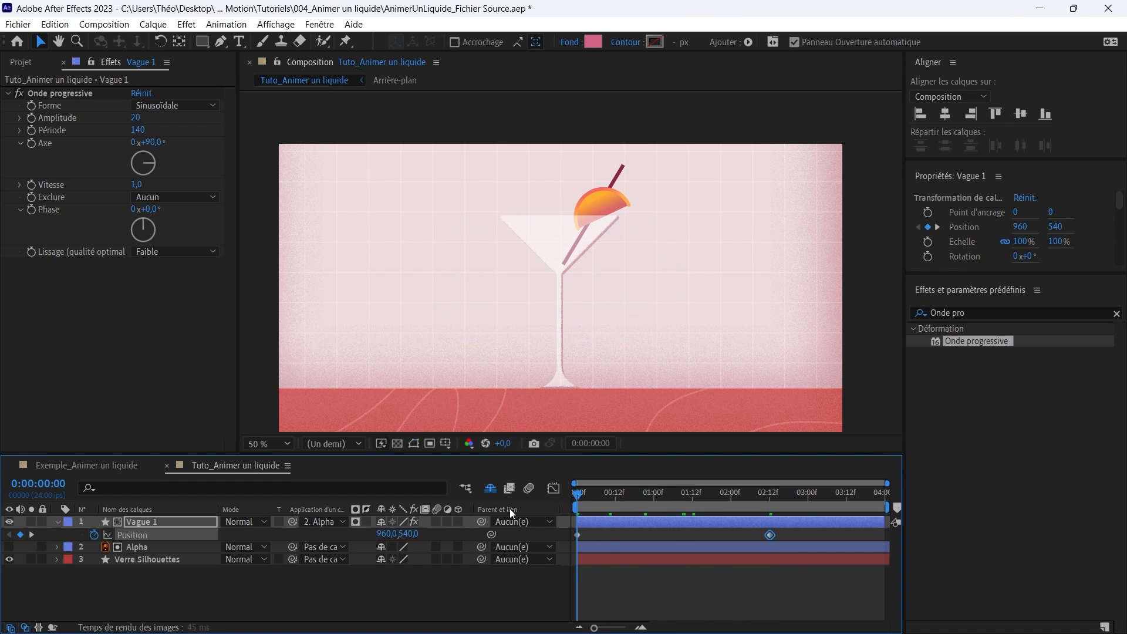
key(space)
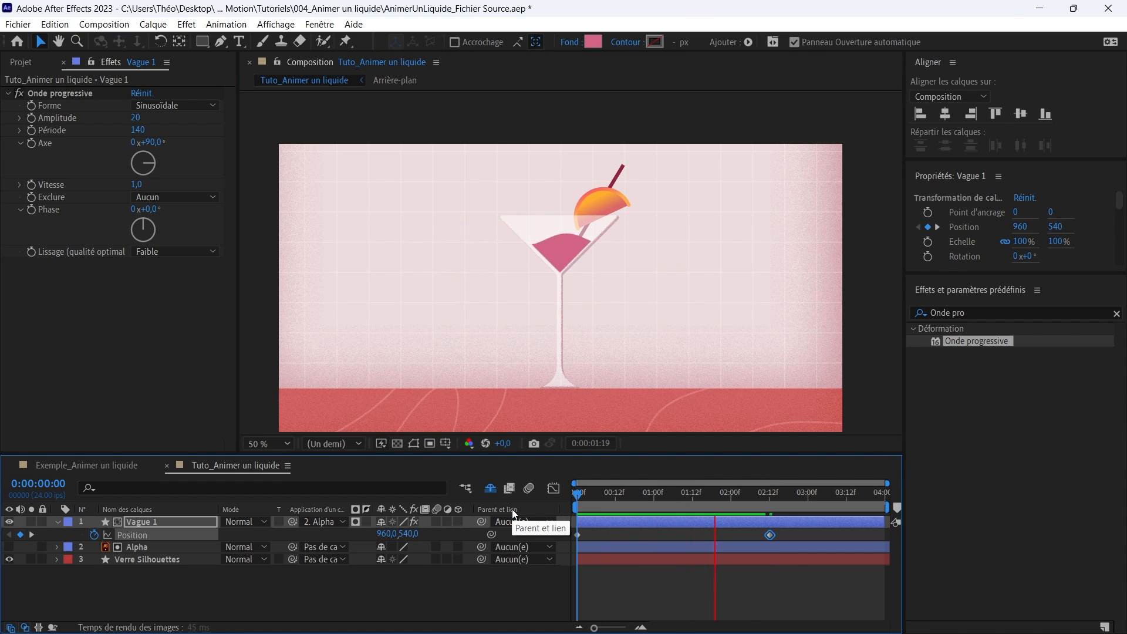
key(space)
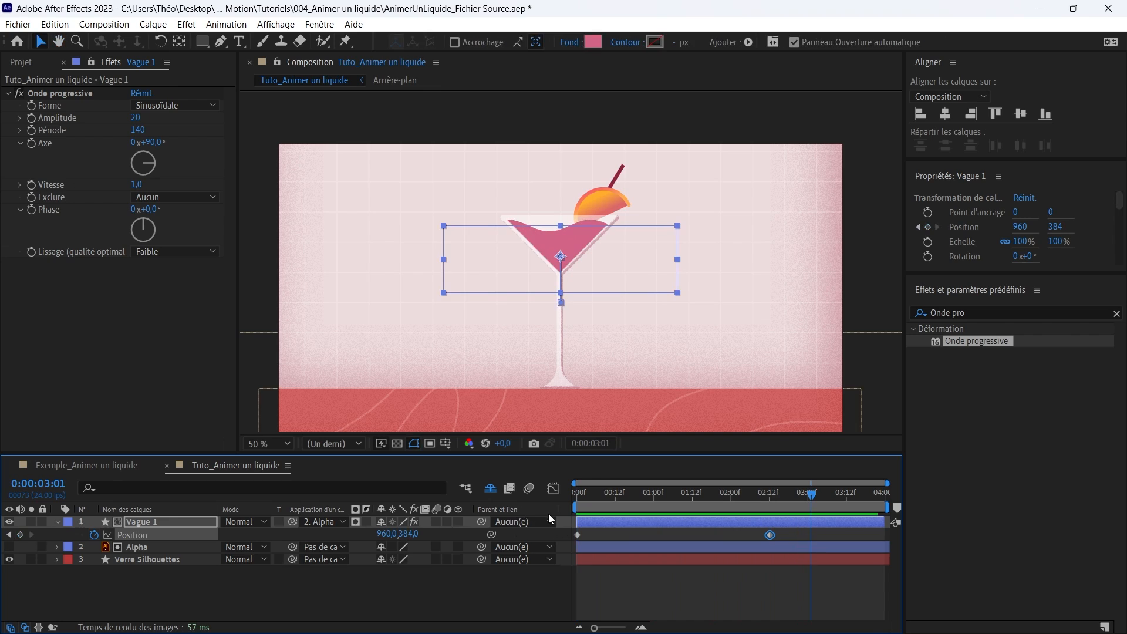
key(Home)
key(space)
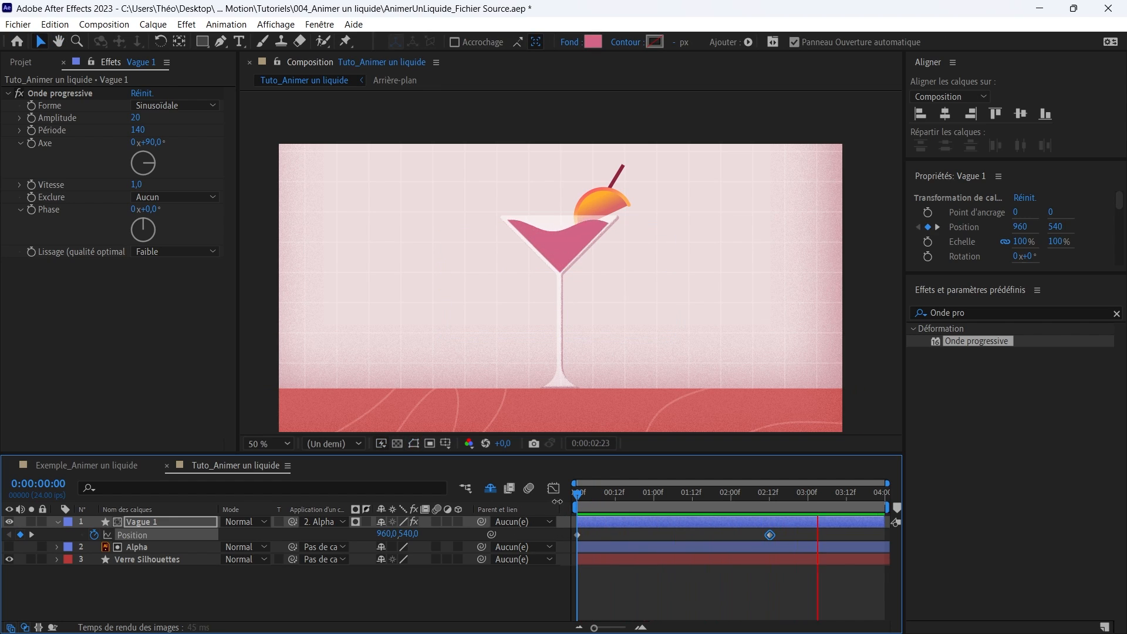
key(space)
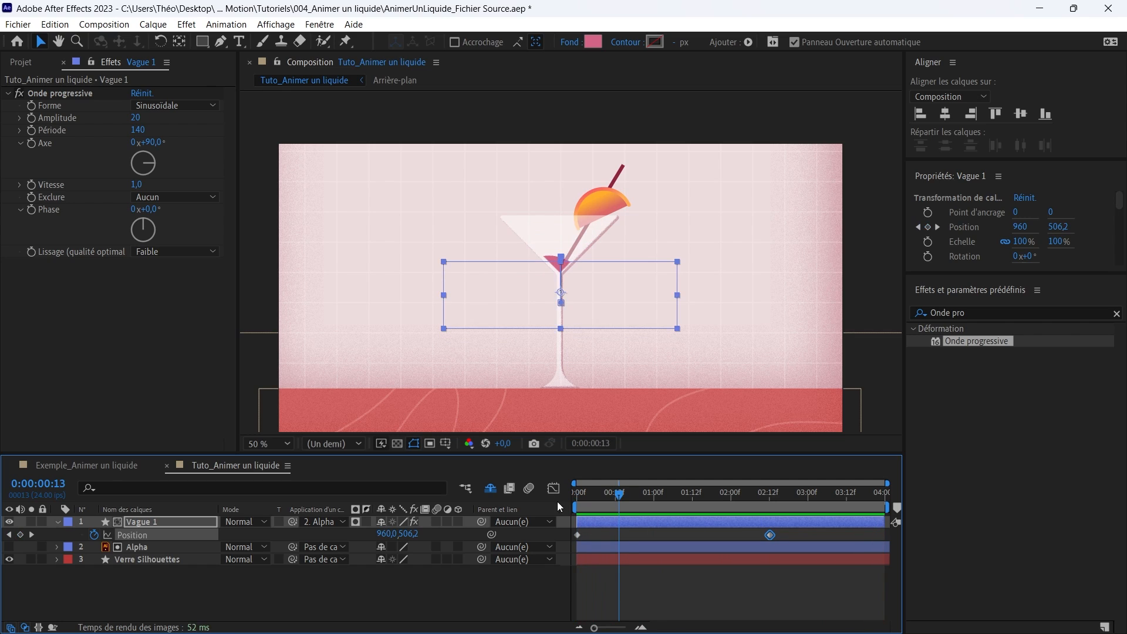
key(space)
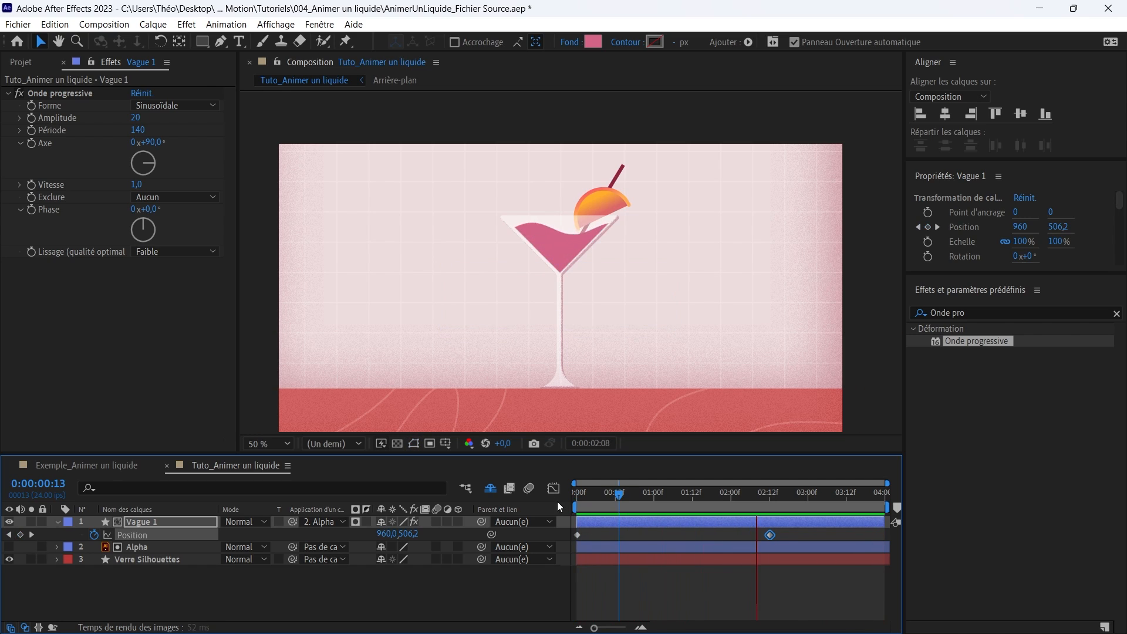
key(space)
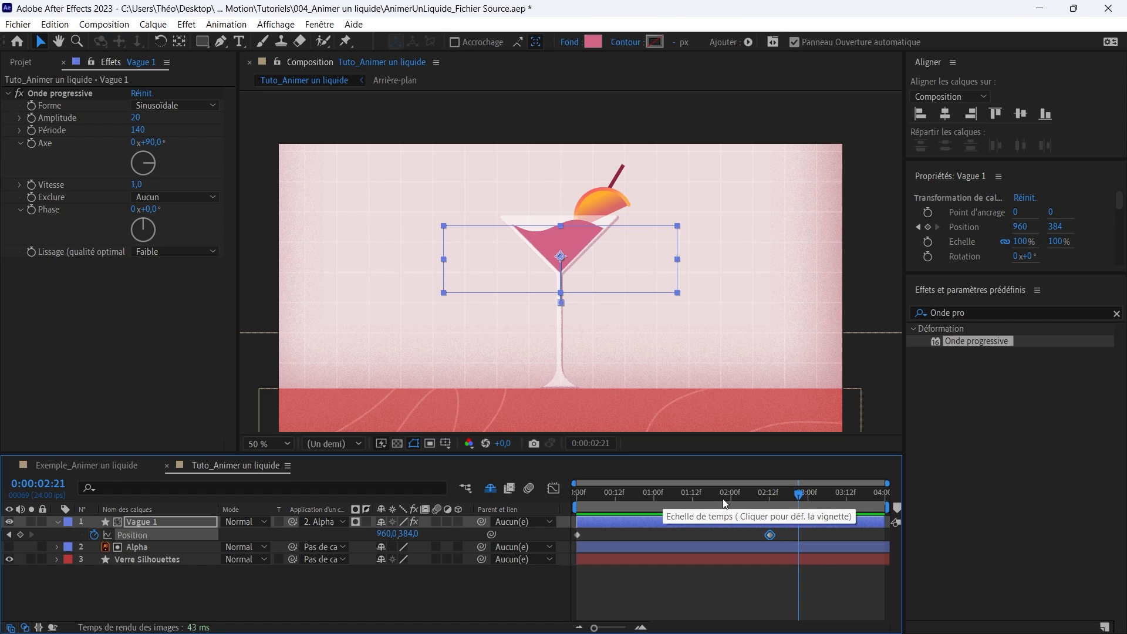
Add a keyframe to the Onde progressive Amplitude of Vague 1 at 0:00:00:00.
key(Home)
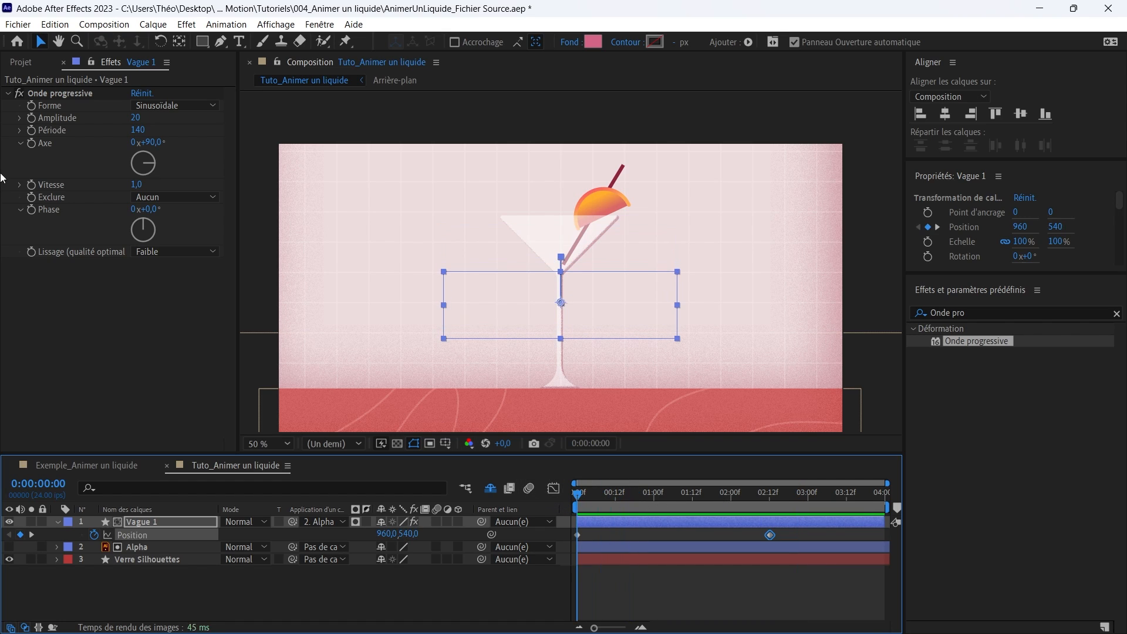
click(44, 120)
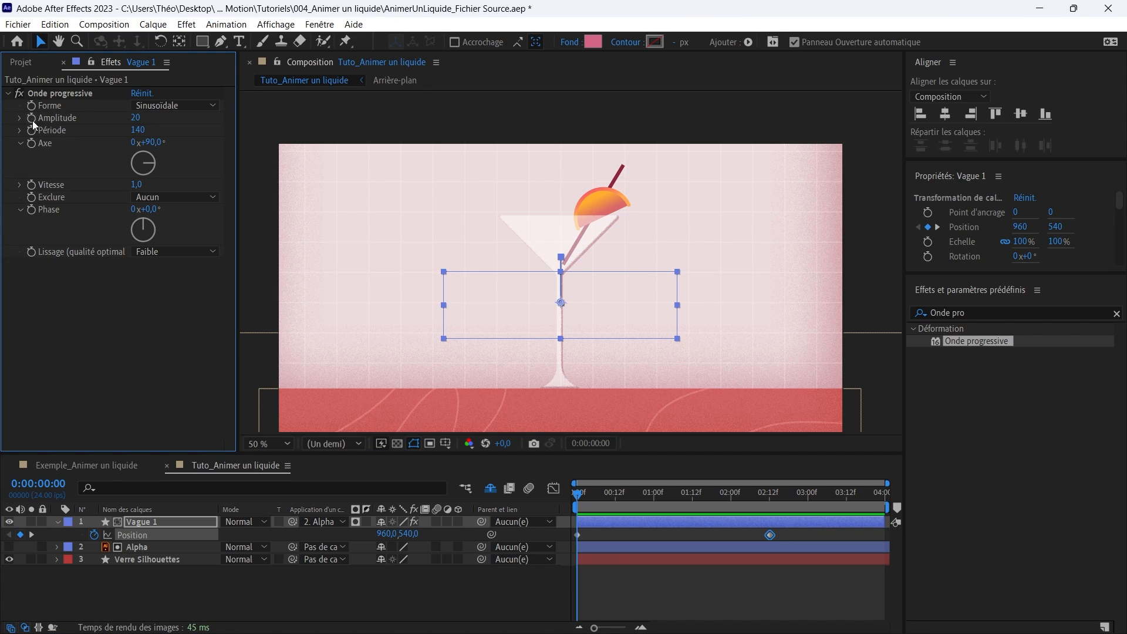
click(33, 121)
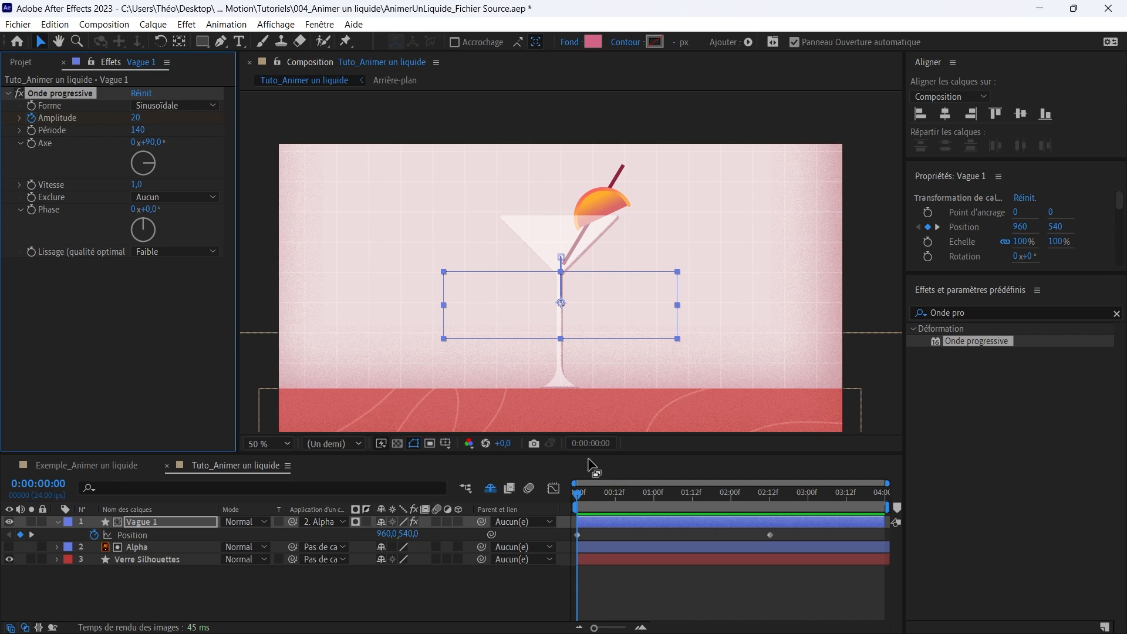
Set Vague 1's Onde progressive Amplitude to 0 at 0:00:02:12 so the wave settles when the glass is full.
drag(590, 497, 771, 500)
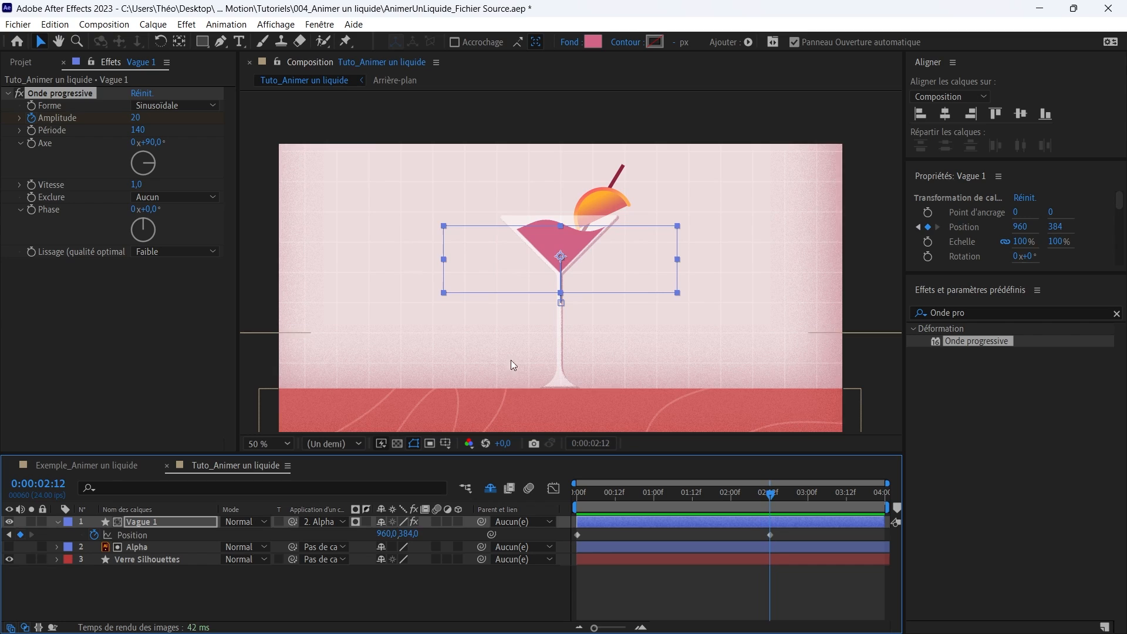
click(140, 117)
text(0)
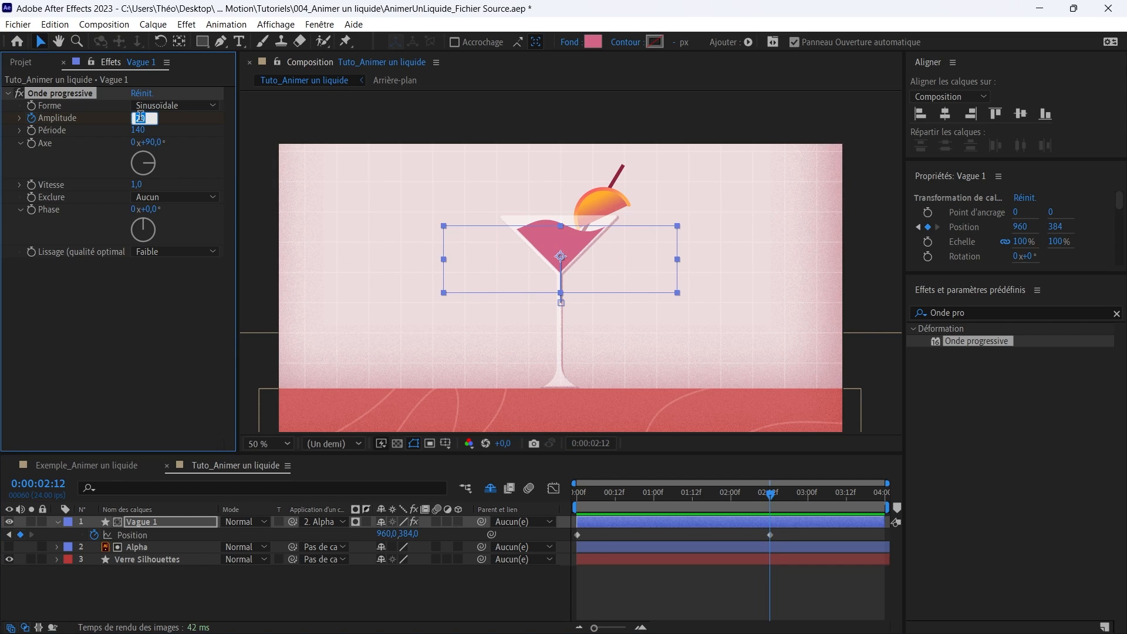
key(Return)
click(502, 570)
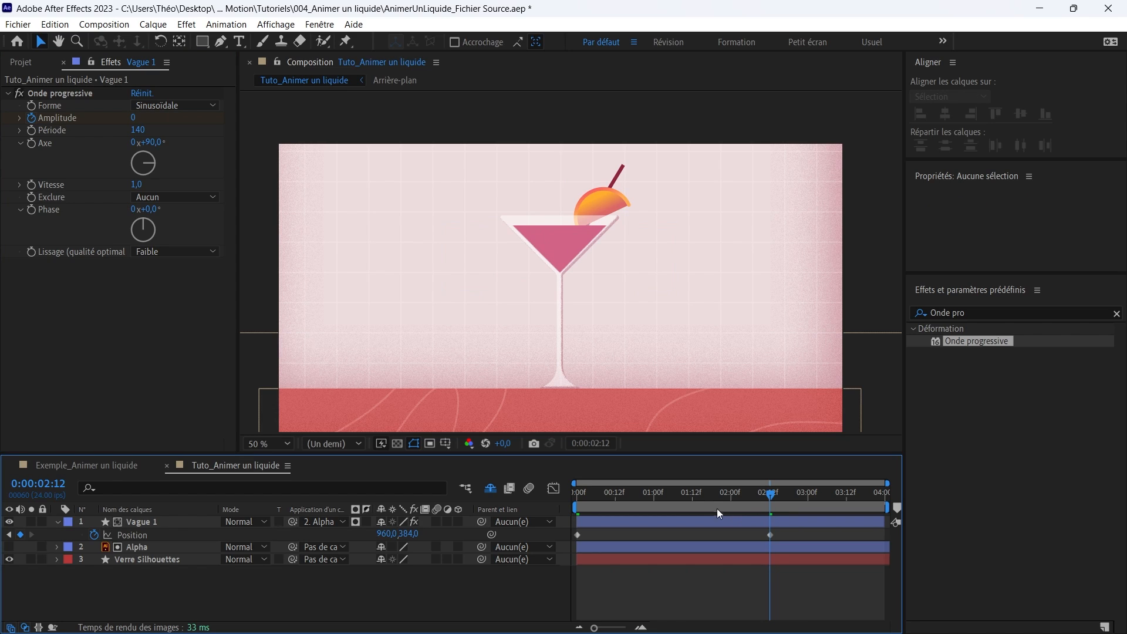
Preview the wave flattening as the liquid fills the glass, starting from 0:00:00:00.
drag(712, 497, 501, 502)
key(space)
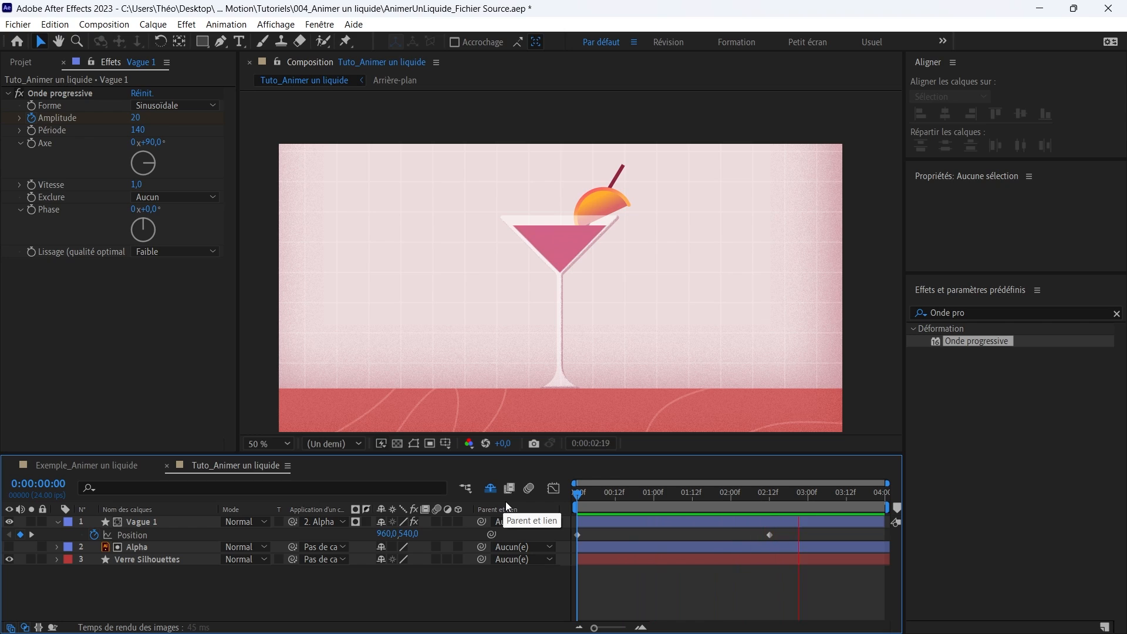
click(739, 494)
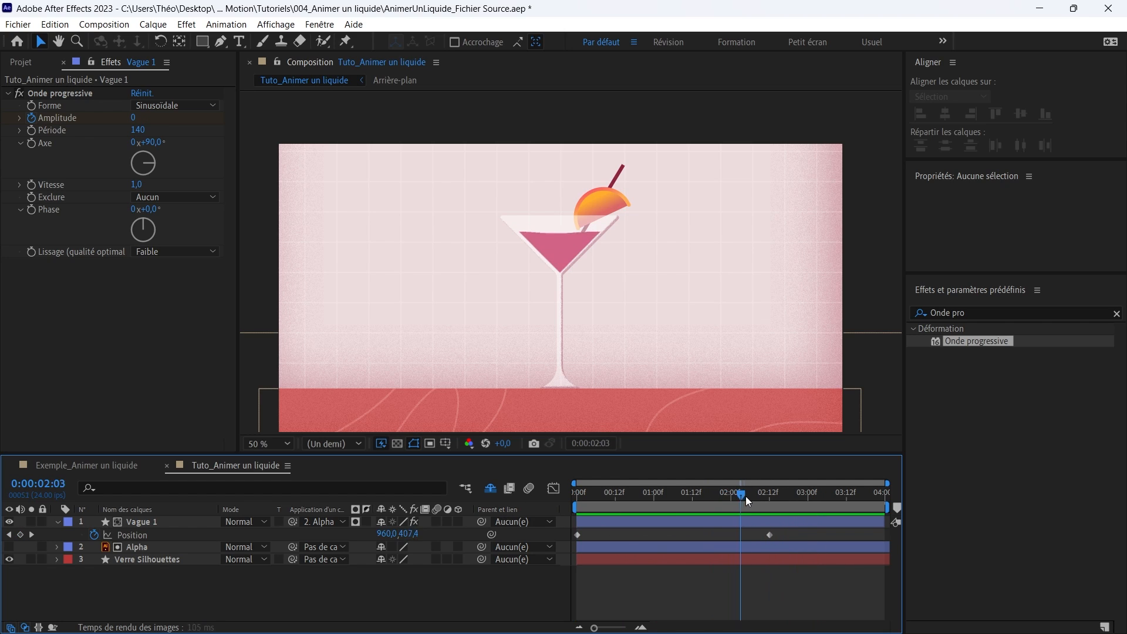
Apply Lissage de vitesse (easy ease) to both of Vague 1's Position keyframes.
drag(746, 495, 570, 542)
right_click(579, 535)
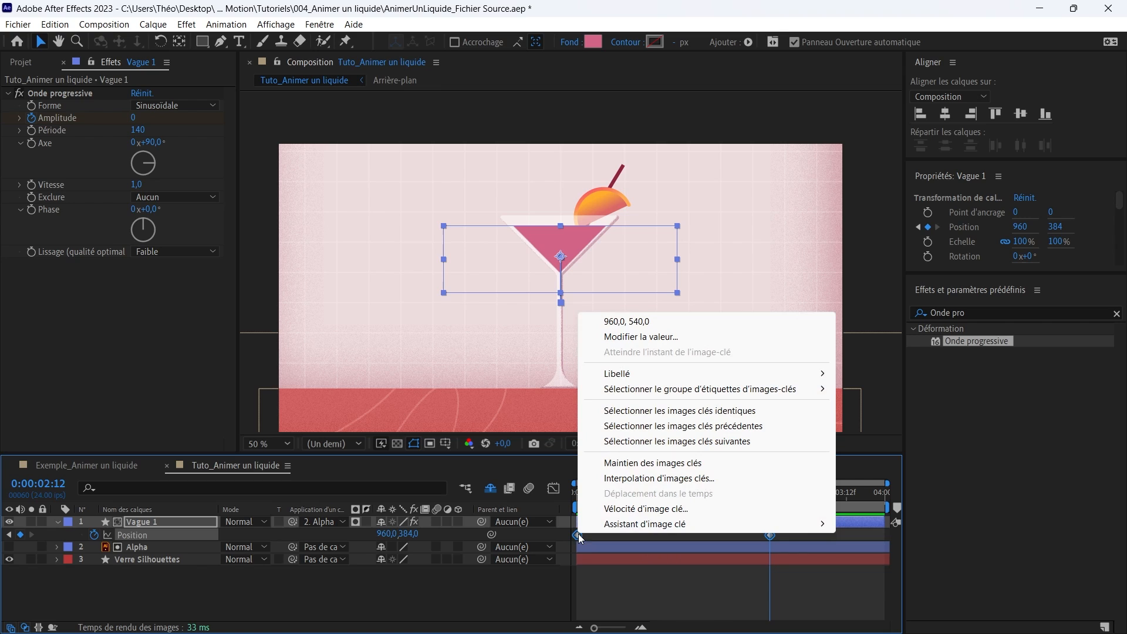
mouse_move(629, 529)
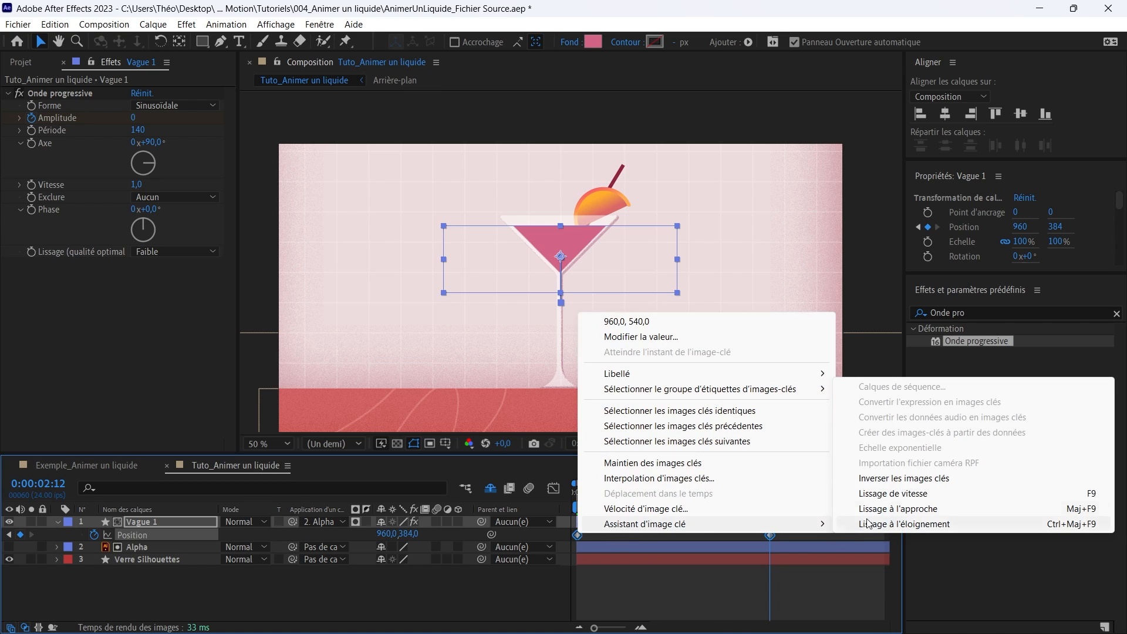
click(900, 495)
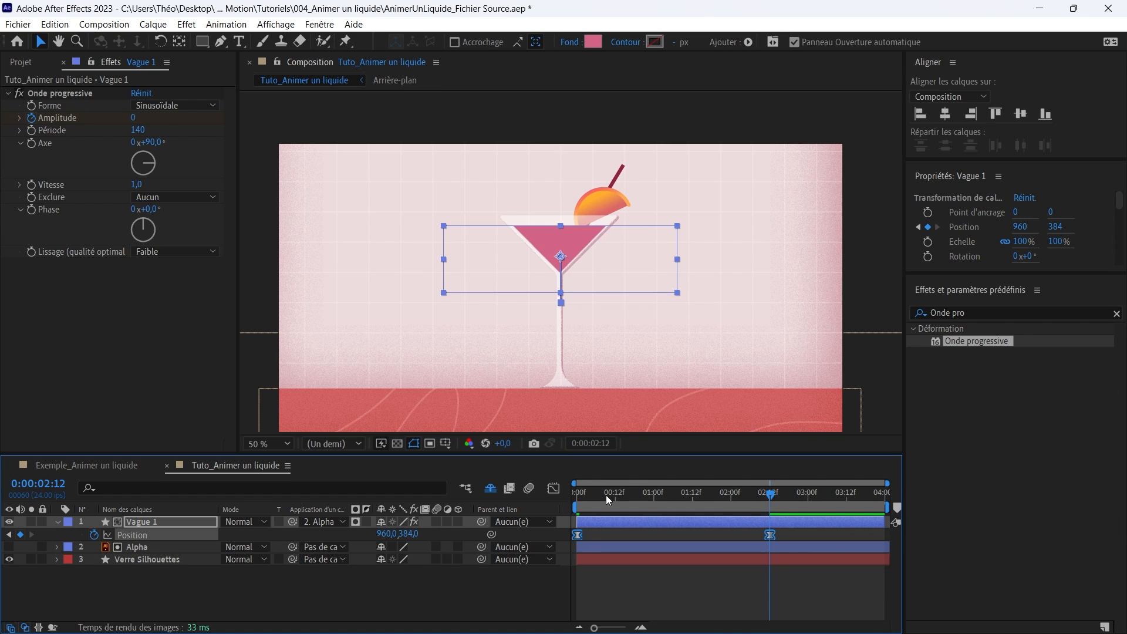
Lengthen the incoming ease of Vague 1's Position keyframe at 0:00:02:12 in the graph editor for a softer arrival.
click(555, 489)
drag(760, 586, 653, 594)
drag(598, 498, 575, 495)
click(554, 489)
Preview the eased rise of the liquid twice from the beginning of the composition.
key(space)
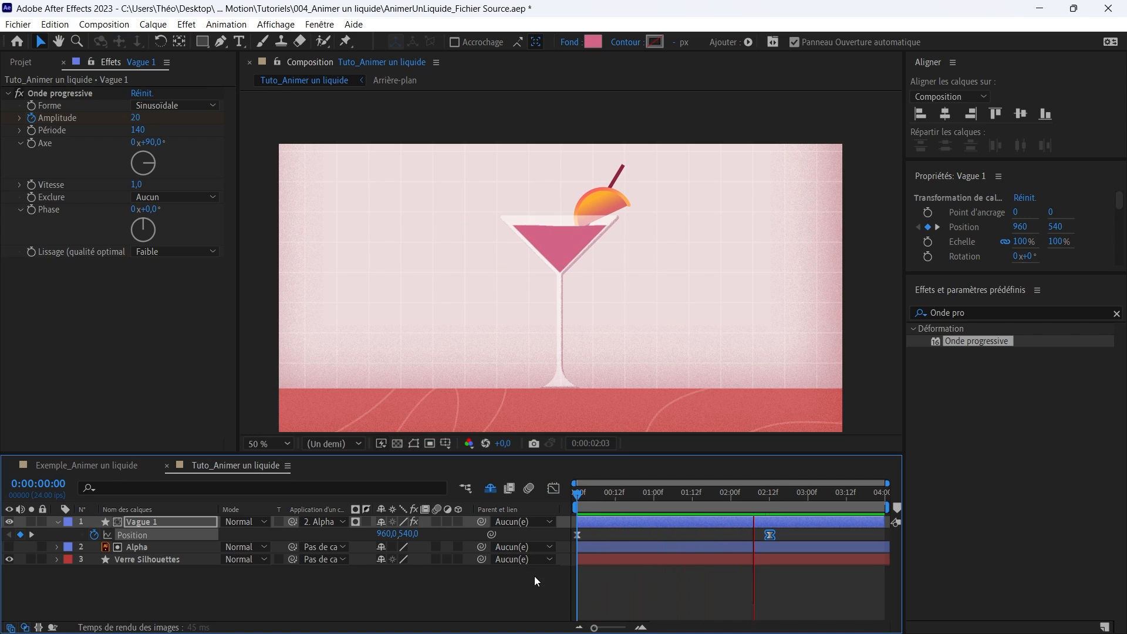
key(space)
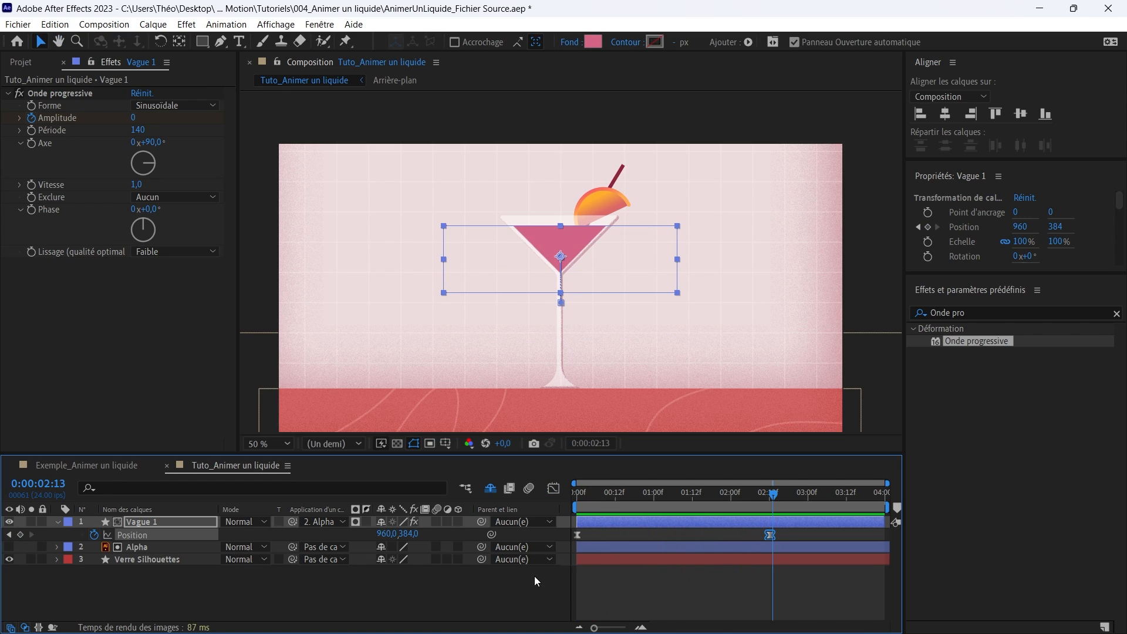
drag(601, 494, 581, 507)
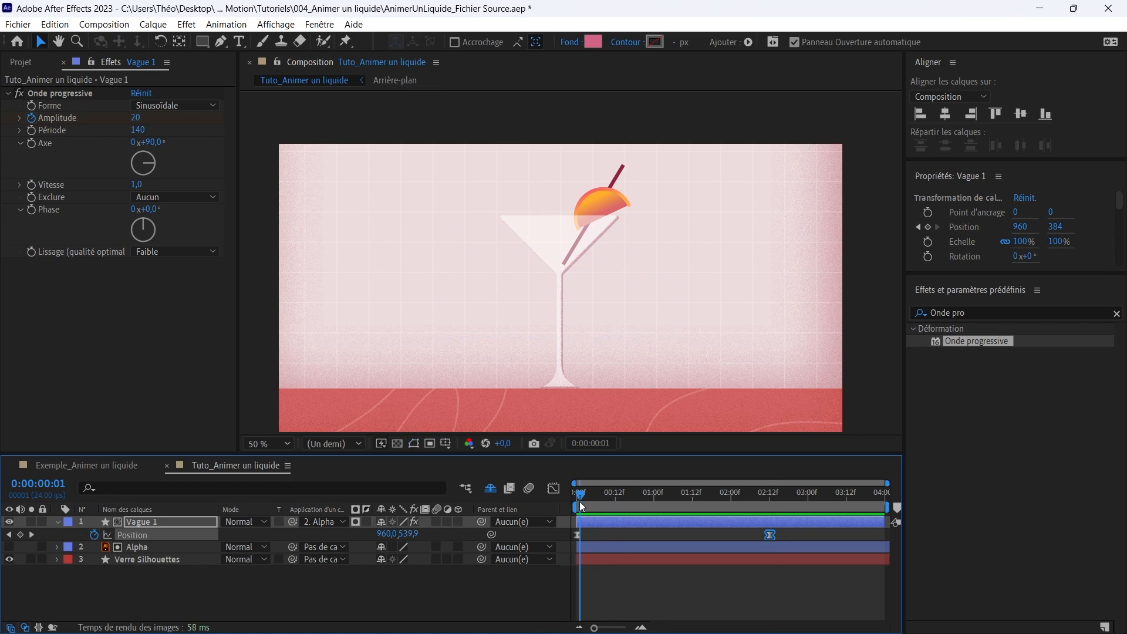
key(space)
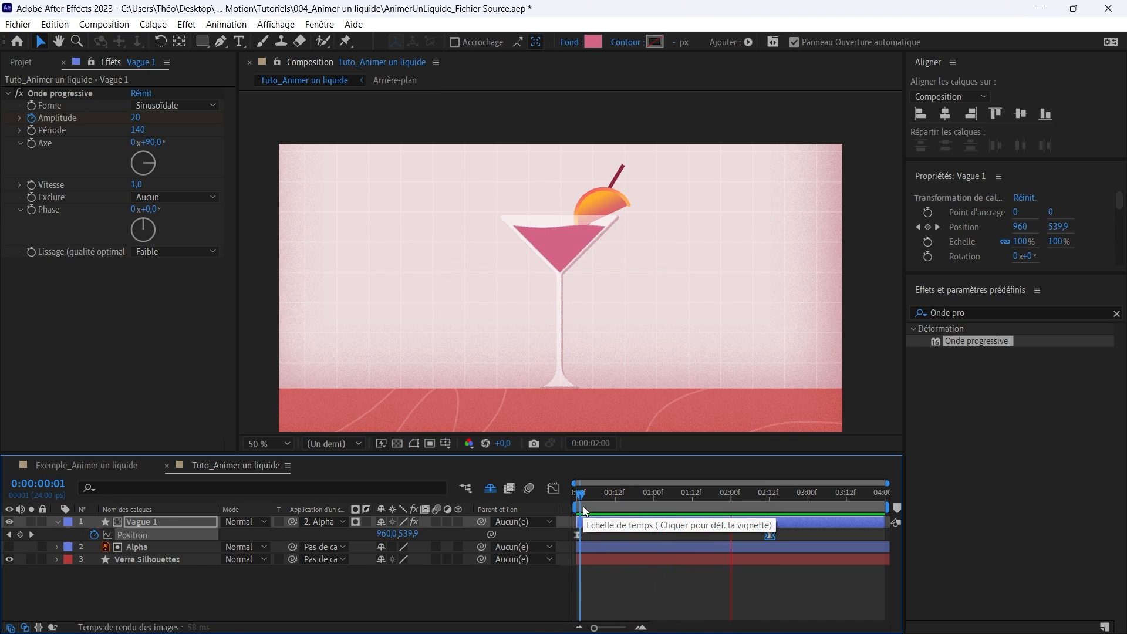
key(space)
click(231, 571)
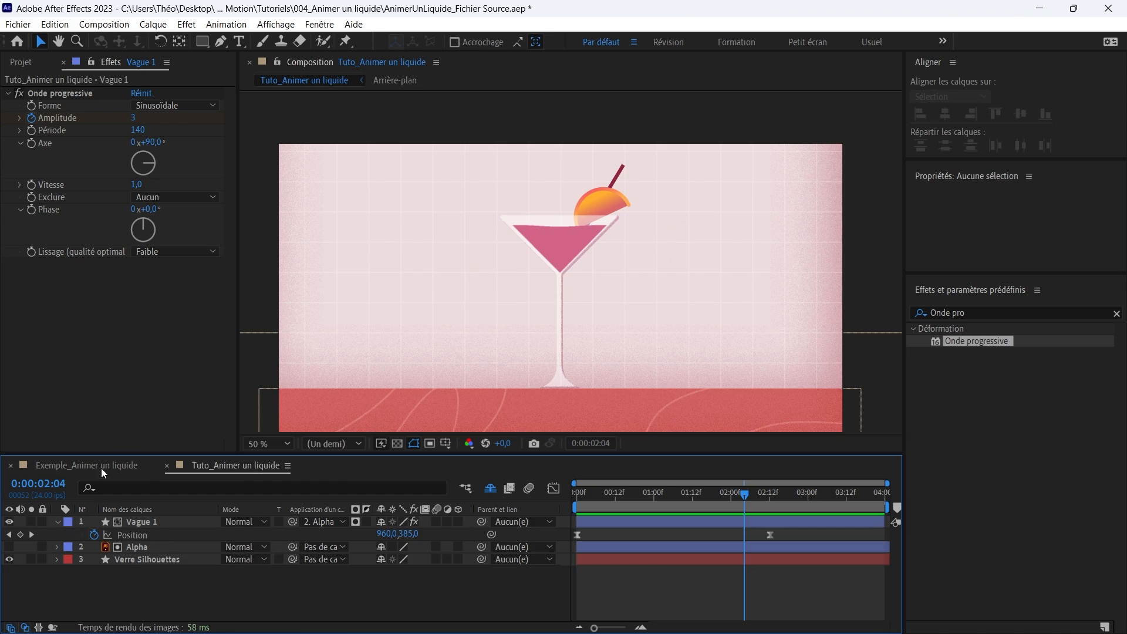
Play the Exemple_Animer un liquide composition to examine its front and back waves, and return to Tuto_Animer un liquide.
click(101, 467)
key(space)
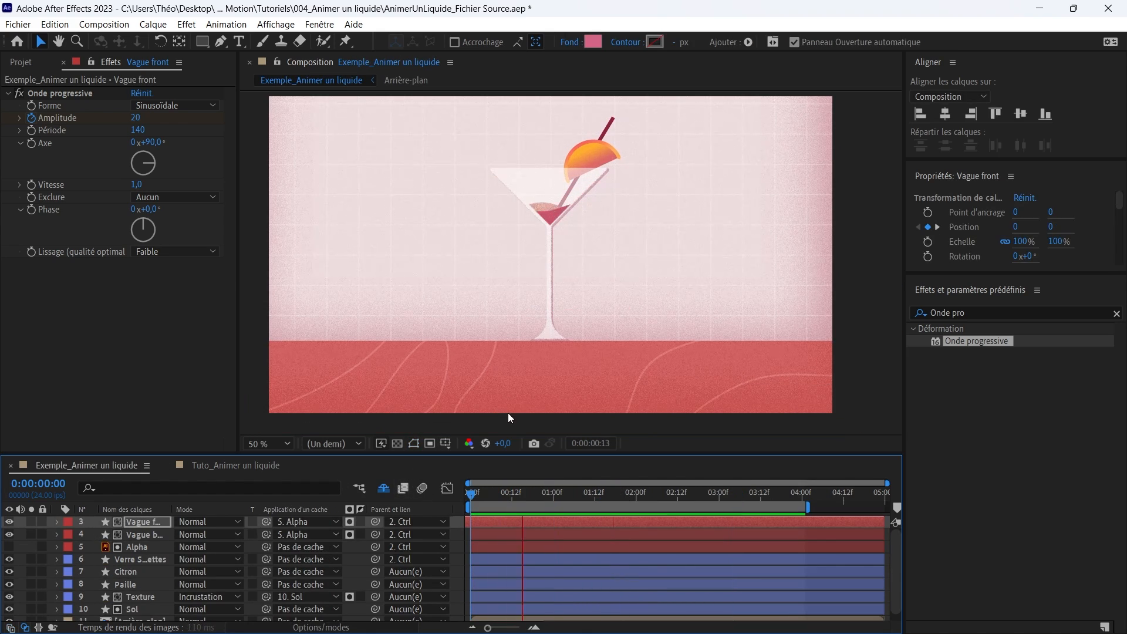
click(259, 473)
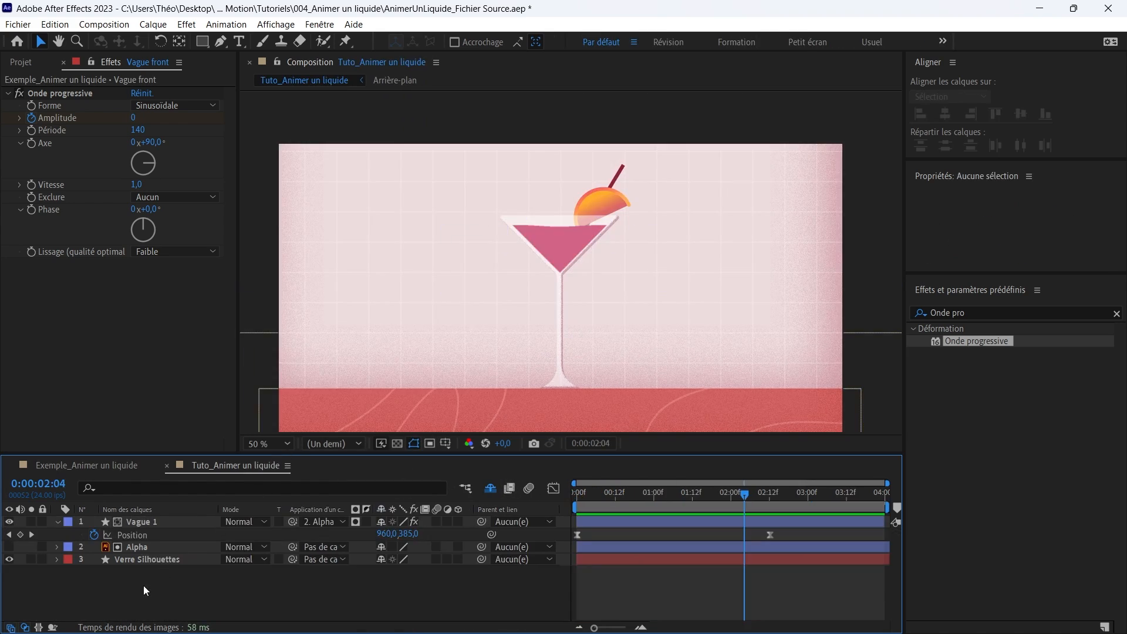
Duplicate Vague 1, and set the original's fill to E6B9B0, copied from Vague back in the Exemple_Animer un liquide composition.
click(150, 523)
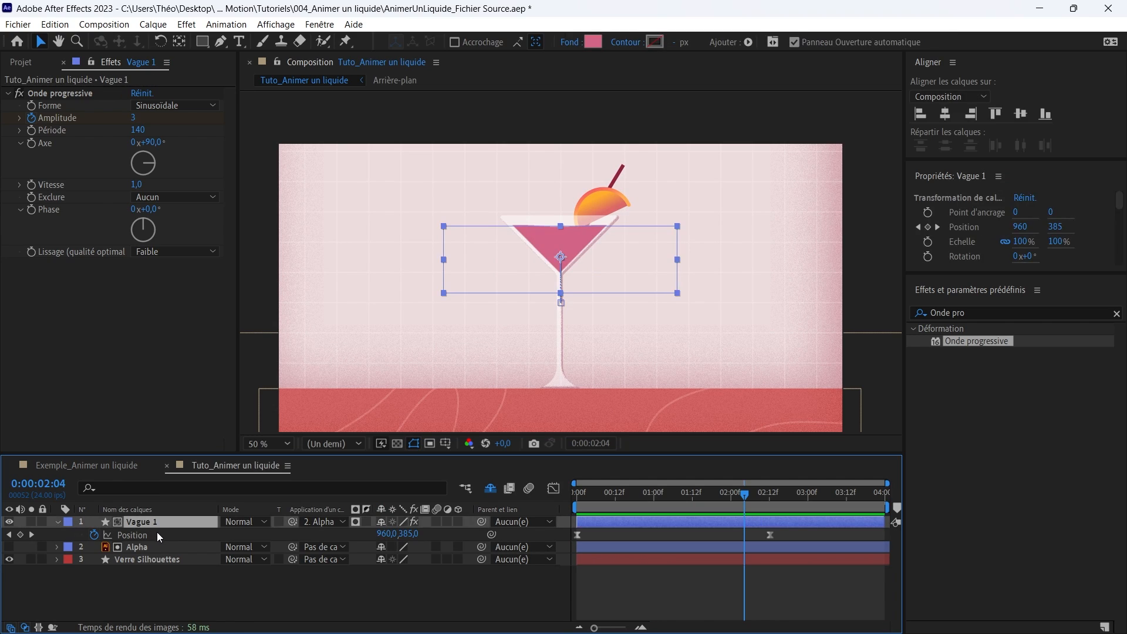
key(ctrl+d)
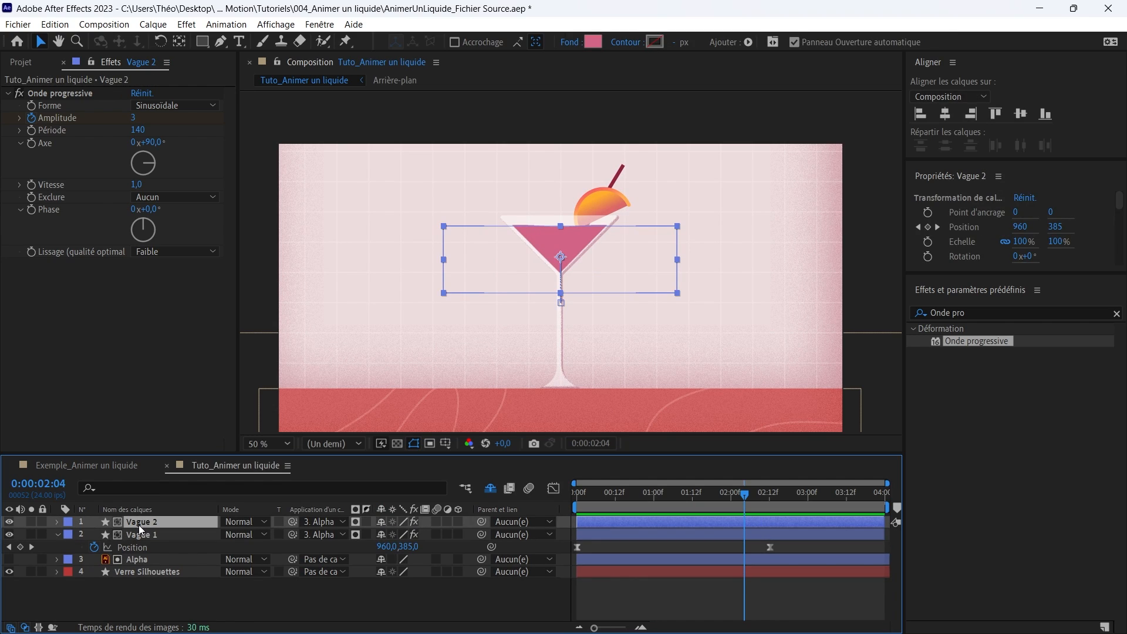
click(111, 468)
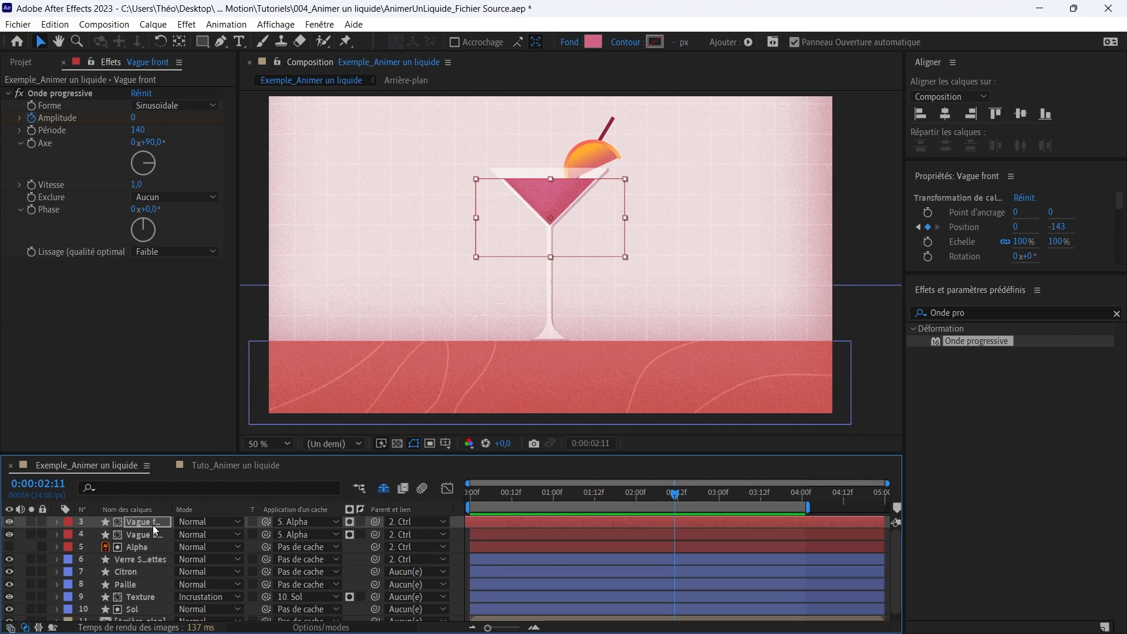
click(149, 533)
click(592, 42)
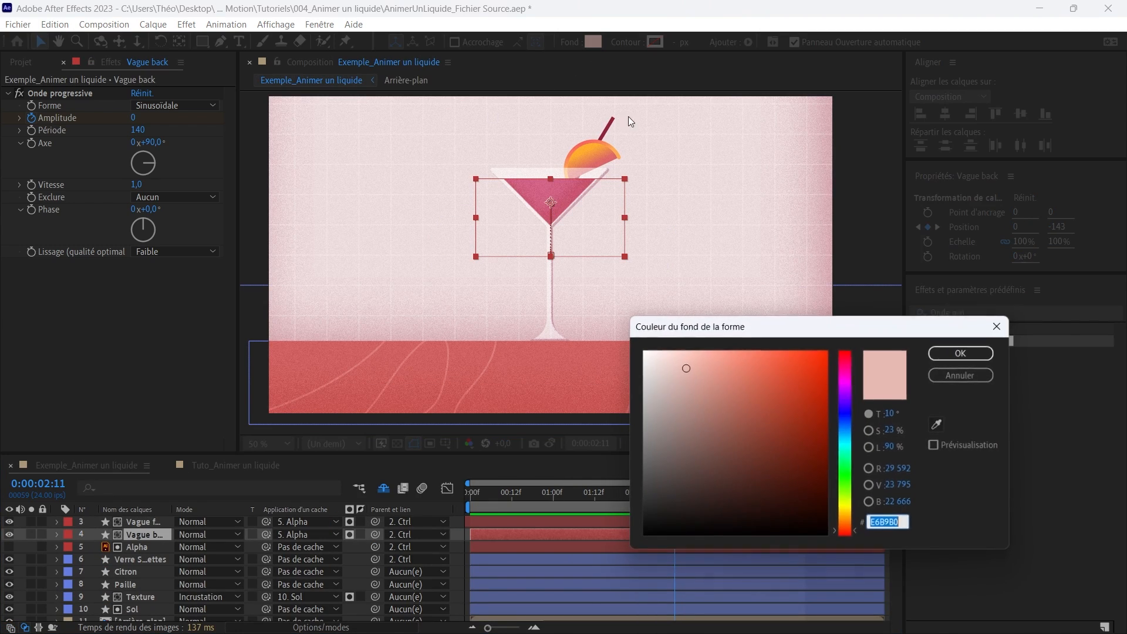
click(960, 352)
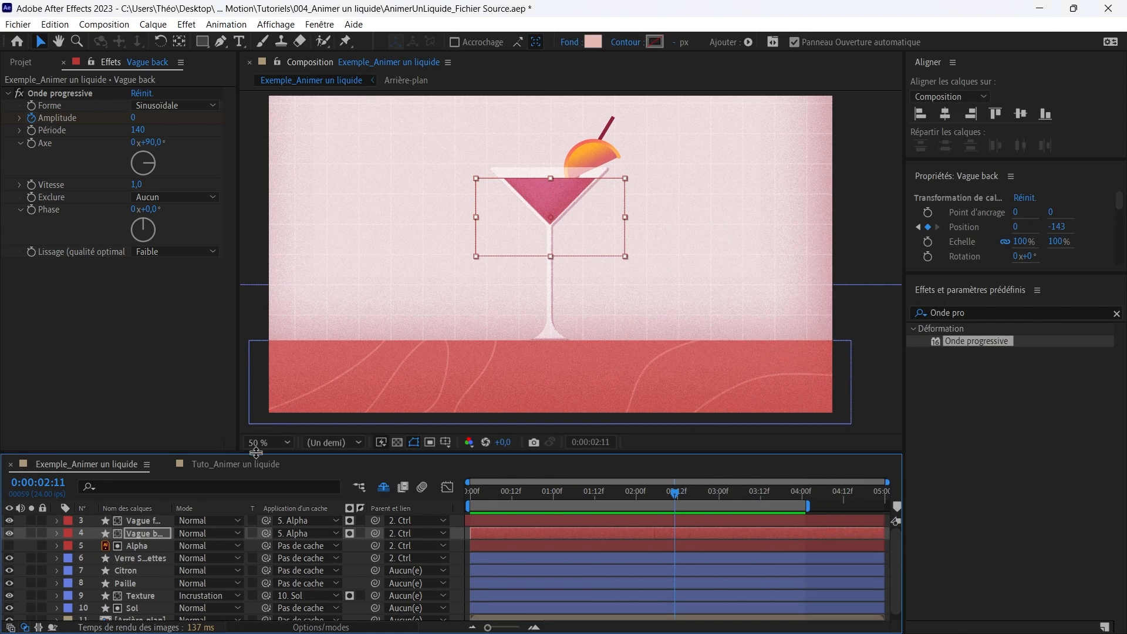
click(238, 464)
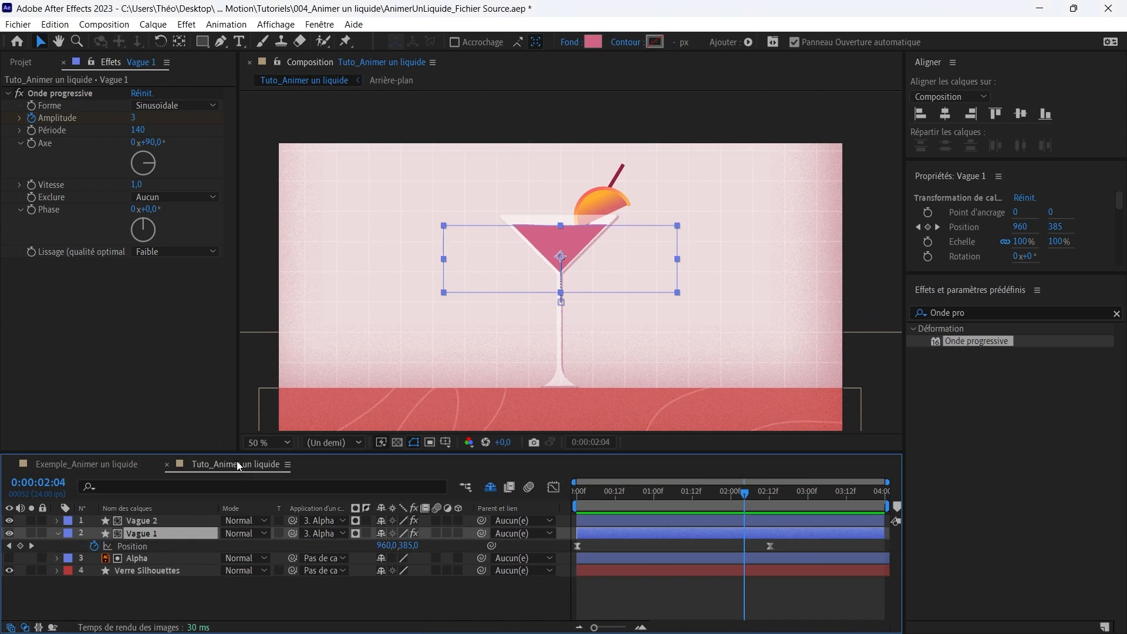
click(593, 39)
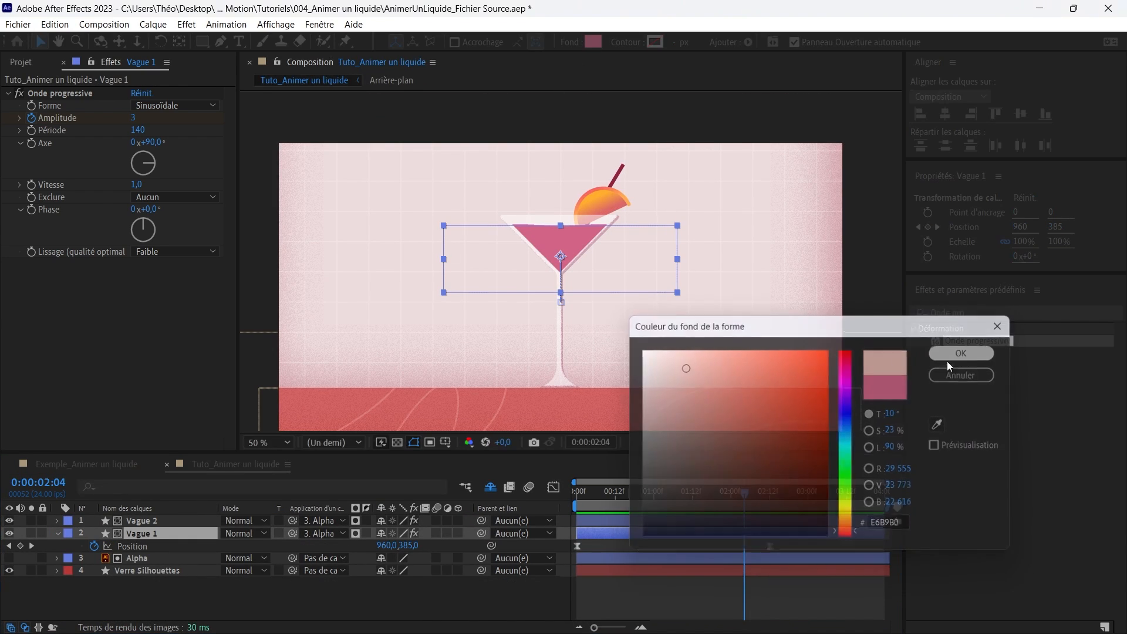
click(559, 594)
Set Vague 2's Onde progressive Phase to 0x+165° to offset the front wave from the back one.
mouse_move(656, 506)
mouse_down()
mouse_move(582, 515)
mouse_move(661, 506)
mouse_up()
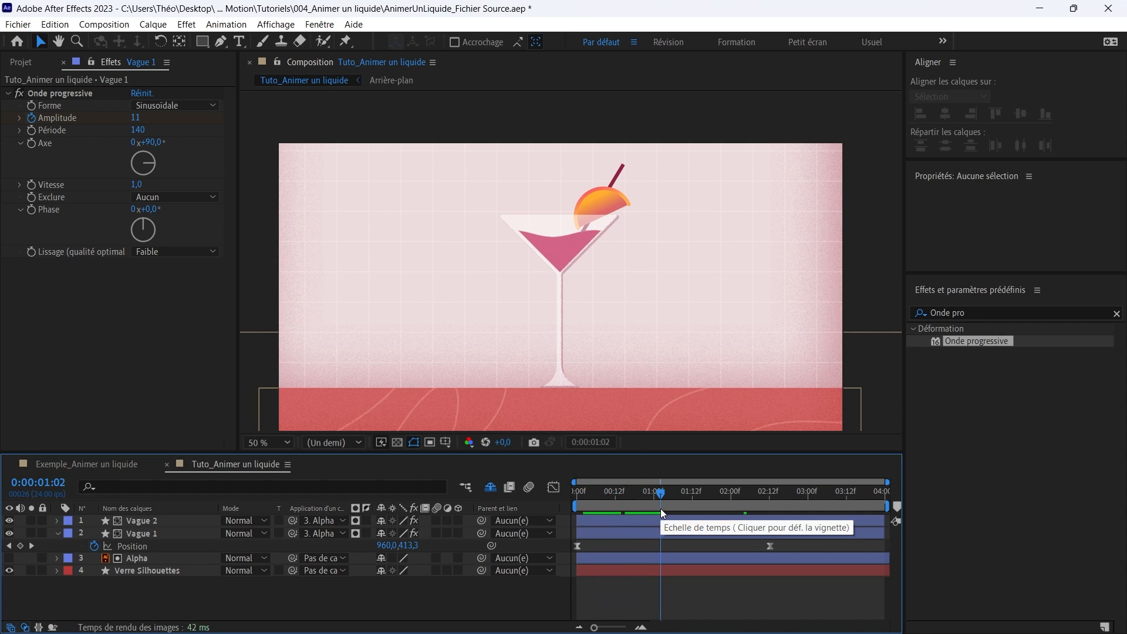
click(660, 521)
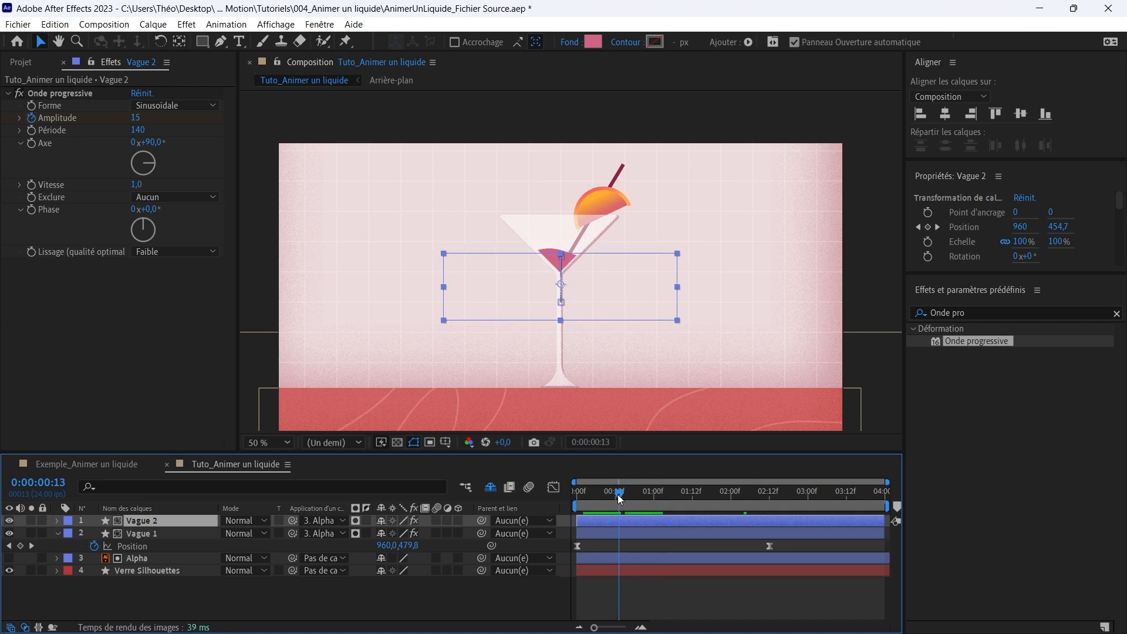
drag(660, 506, 654, 502)
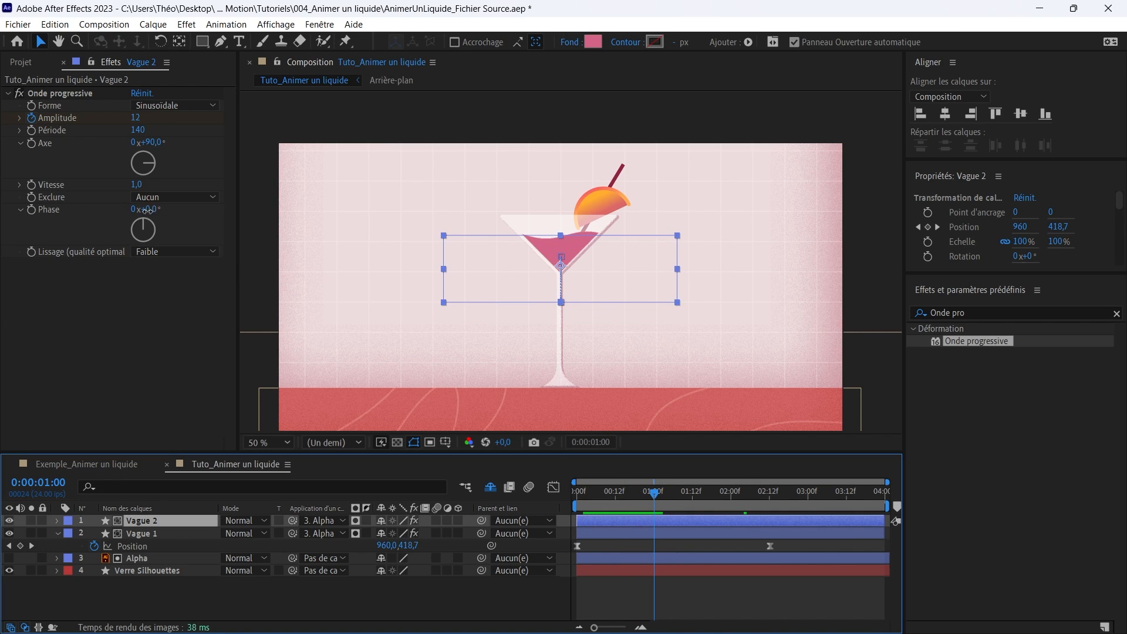
drag(148, 210, 227, 208)
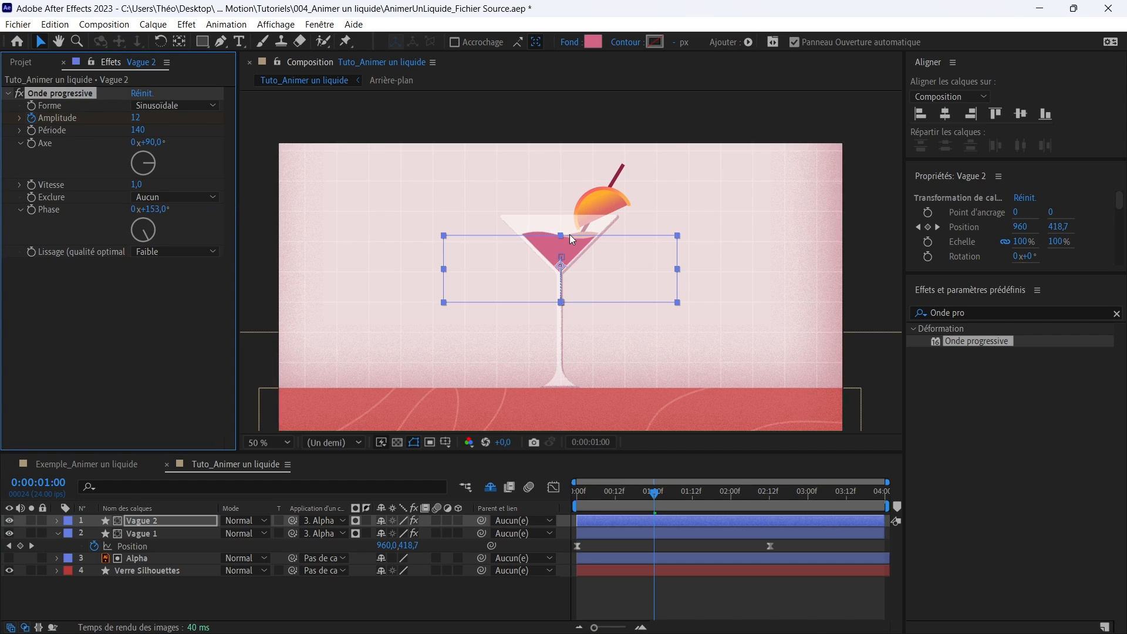
scroll(570, 235, up, 2)
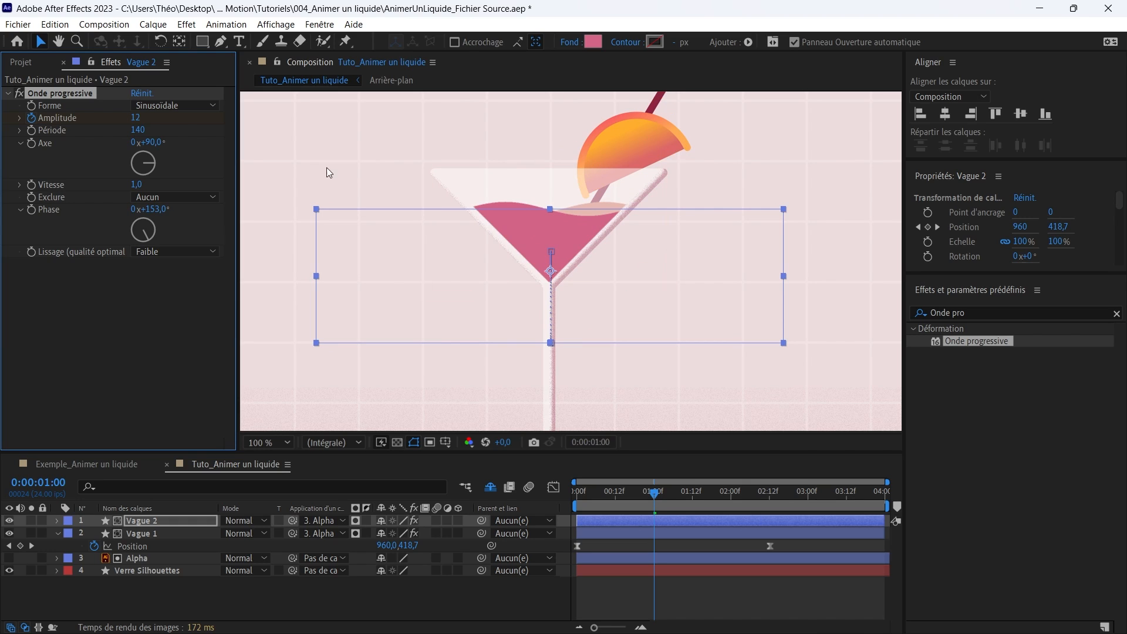
drag(156, 209, 169, 209)
Preview the two offset waves filling the glass from 0:00:00:00, with the whole glass in view.
drag(598, 495, 450, 555)
click(451, 595)
scroll(531, 319, down, 1)
key(space)
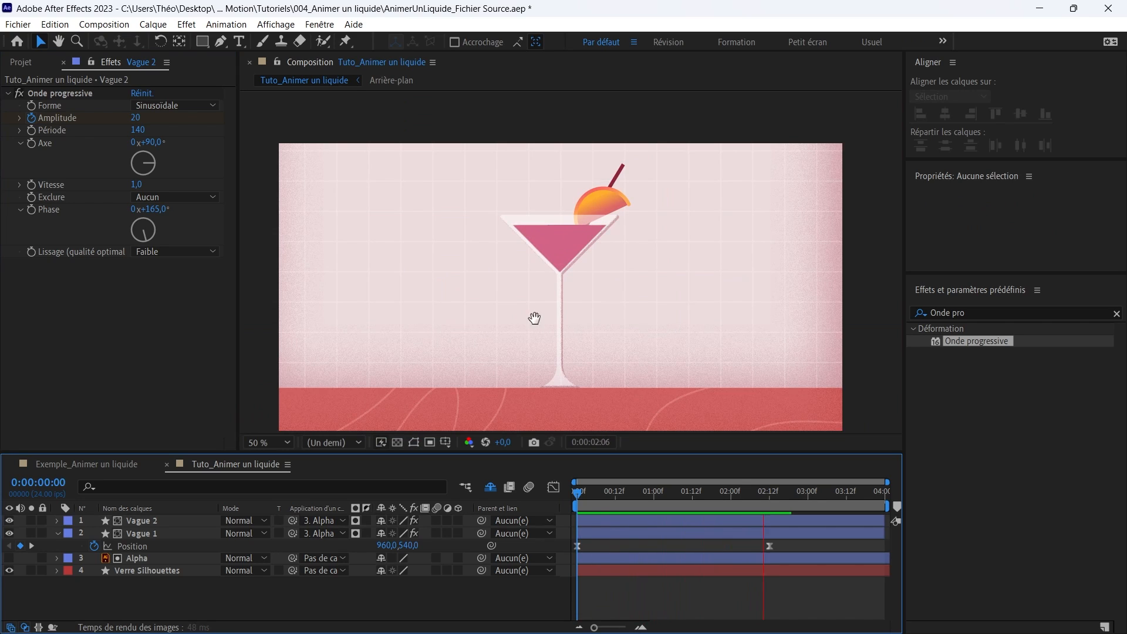
key(space)
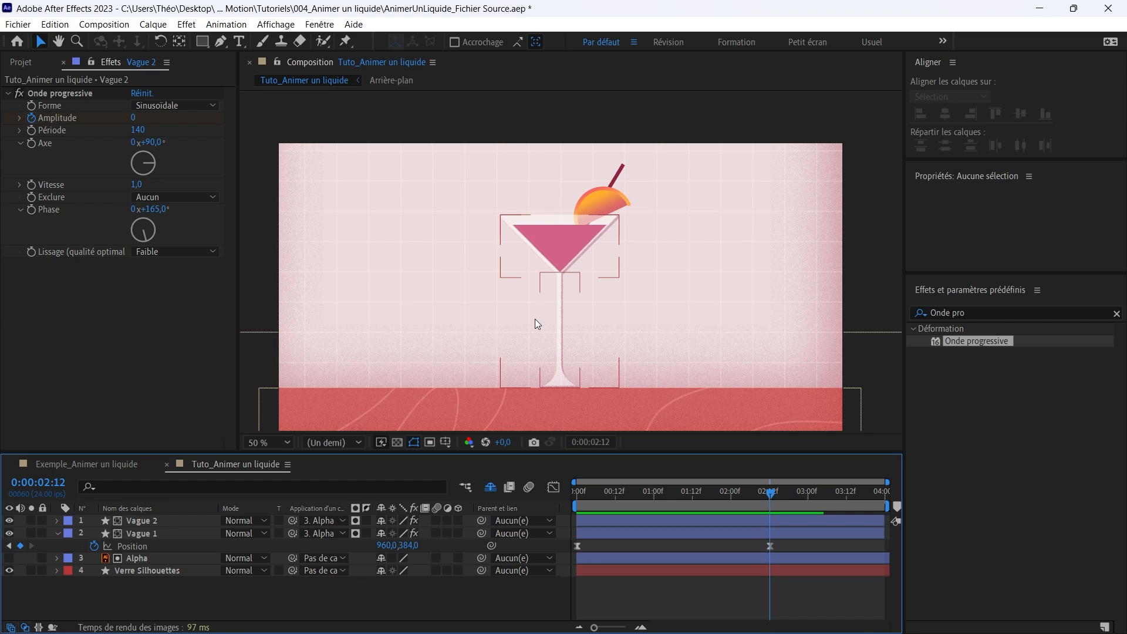
key(Home)
key(space)
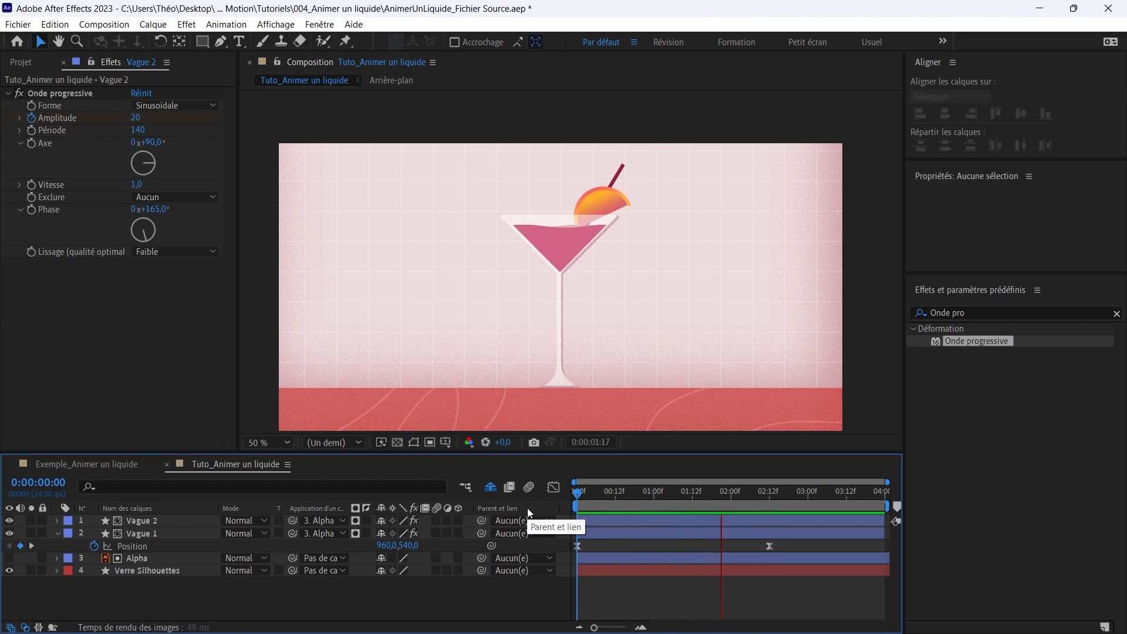
key(space)
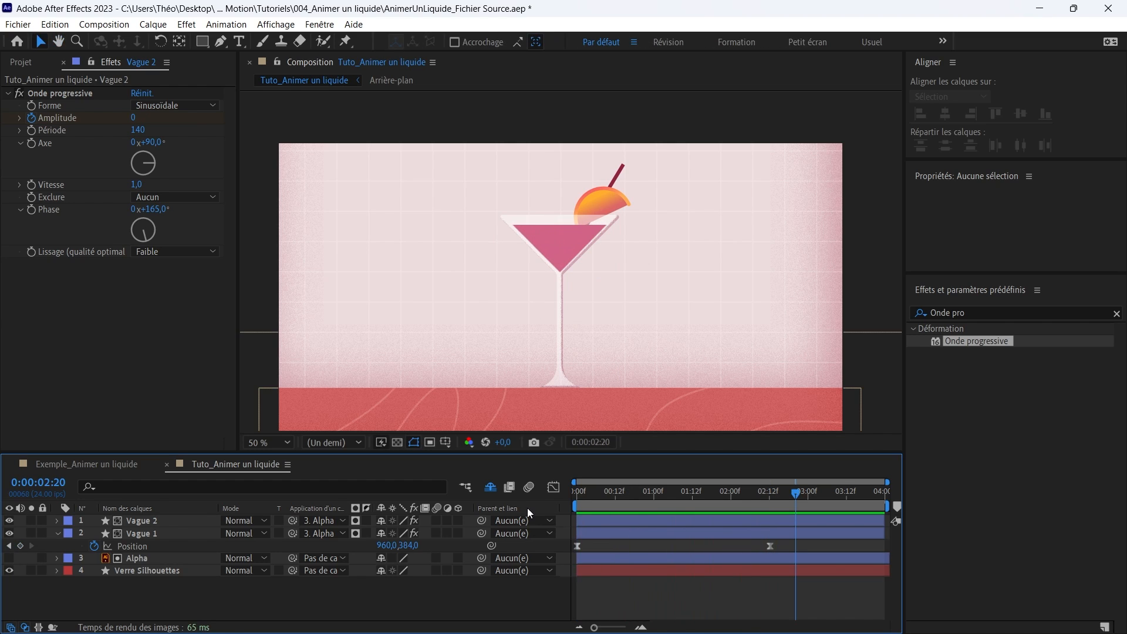